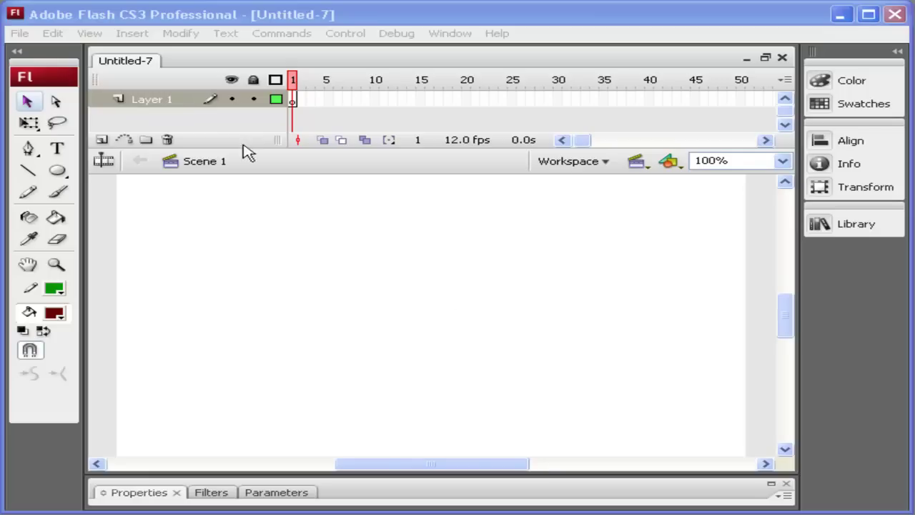
Add a text box reading 'Miller' near the top centre of the stage.
left_click_drag(133, 105, 315, 370)
left_click(57, 148)
left_click_drag(261, 213, 542, 289)
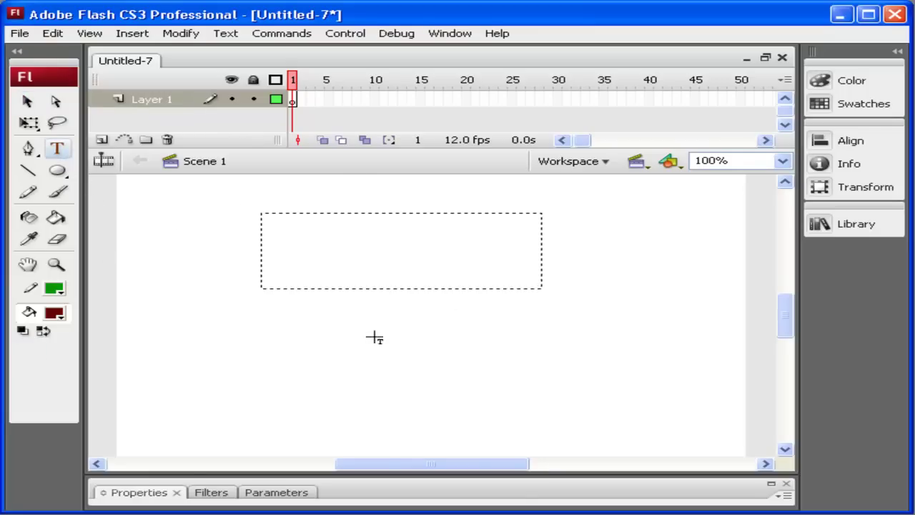
type("Miller")
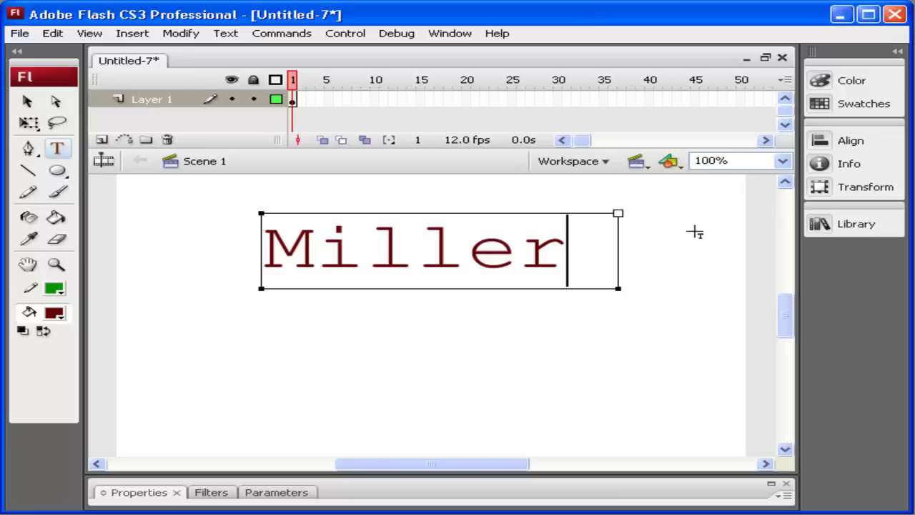
Rename Layer 1 to 'Miller'.
left_click(27, 102)
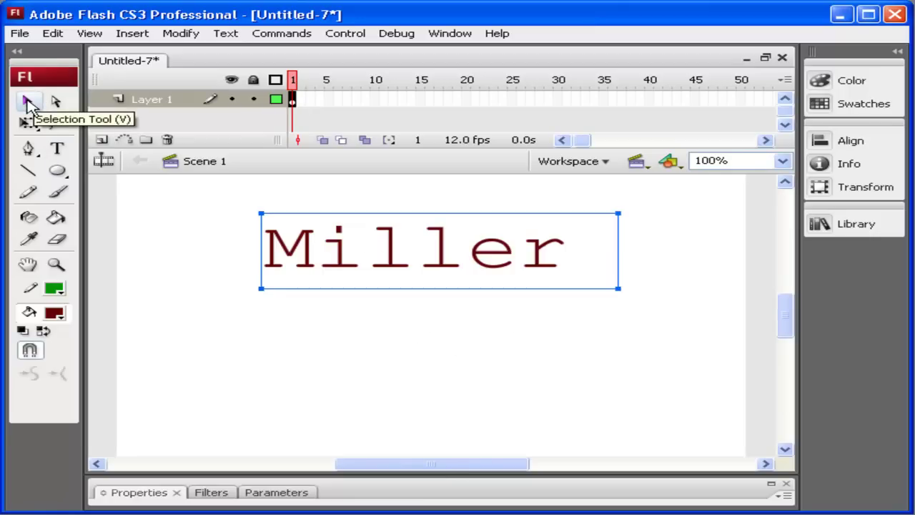
double_click(156, 100)
type("Miller")
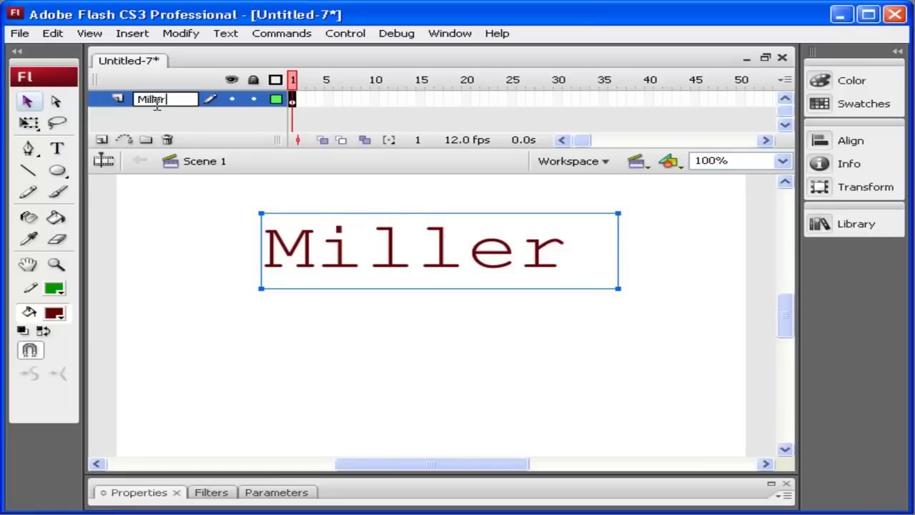
key("Return")
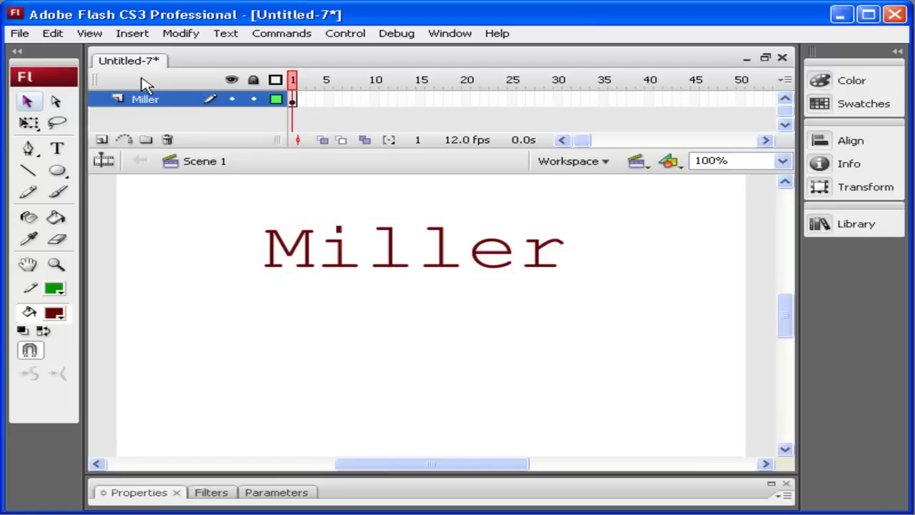
Save the document as 'miller-moving-text'.
left_click(19, 34)
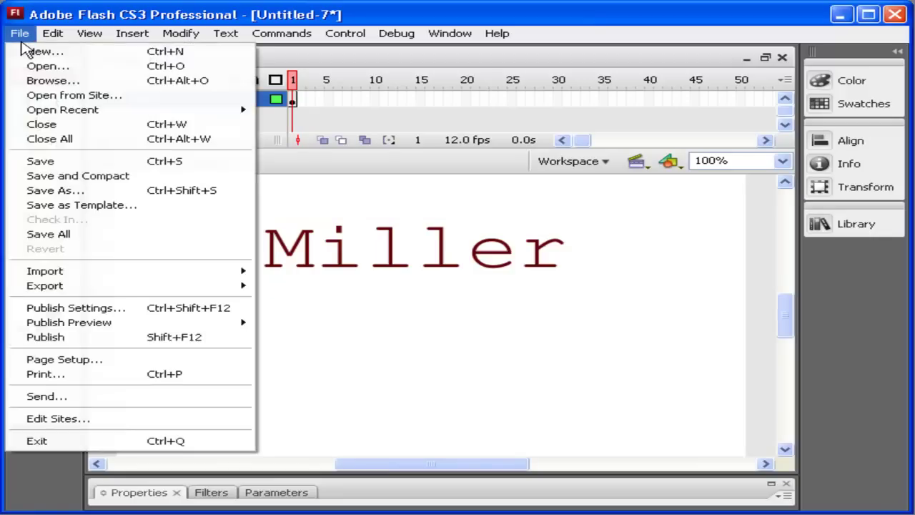
left_click(75, 161)
type("m")
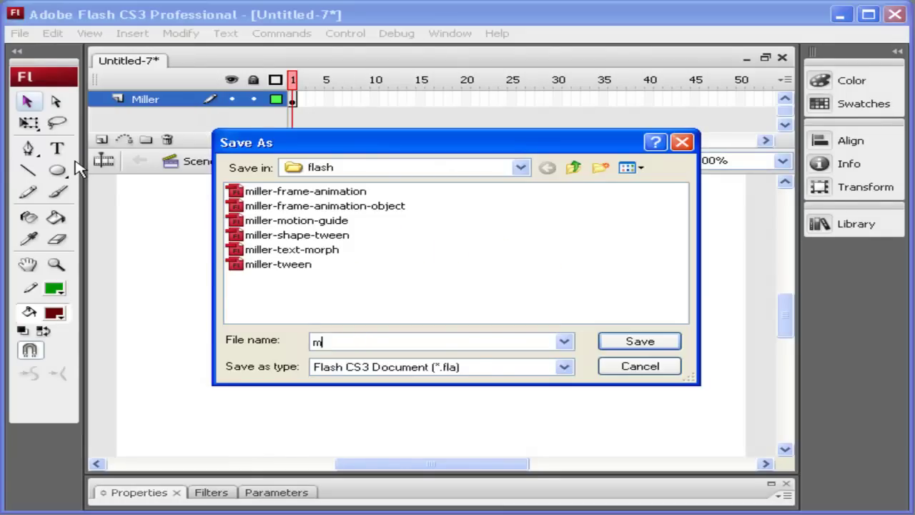
type("iller-")
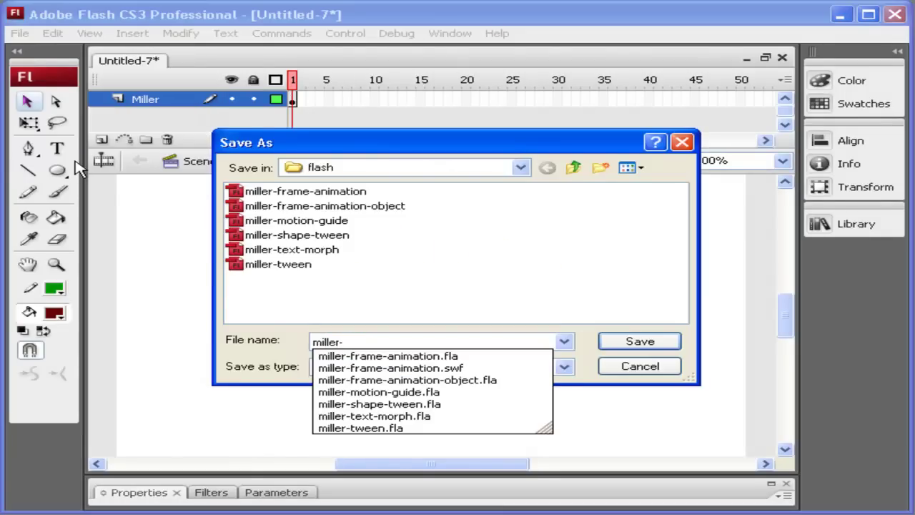
type("m")
key("BackSpace")
type("mv")
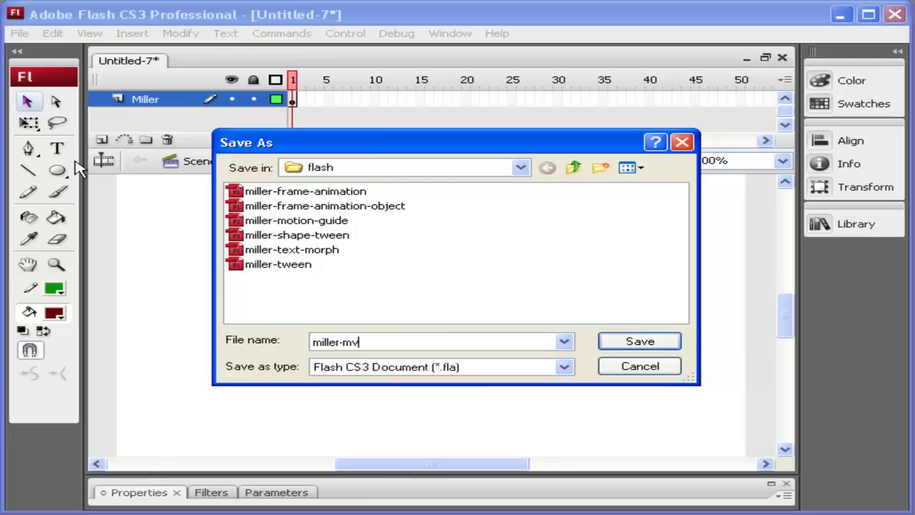
key("BackSpace")
type("oving-text")
key("Return")
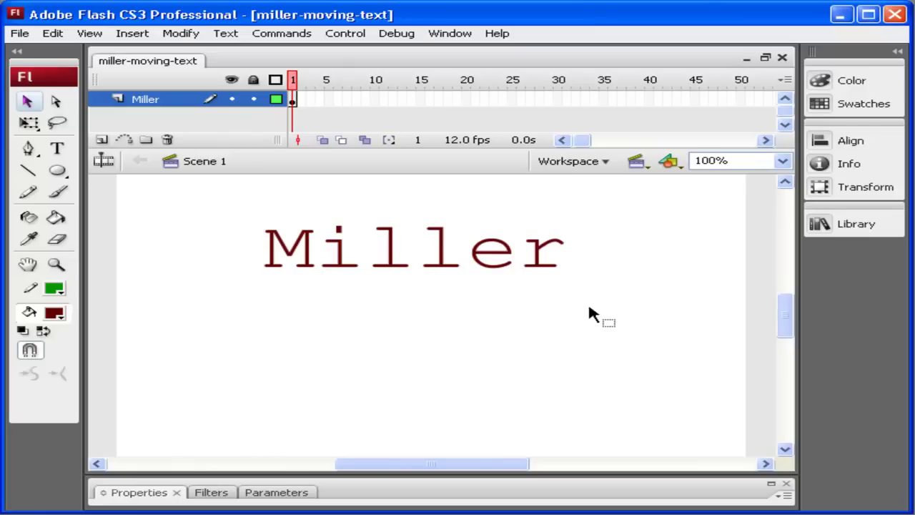
left_click(57, 148)
left_click_drag(281, 279, 322, 359)
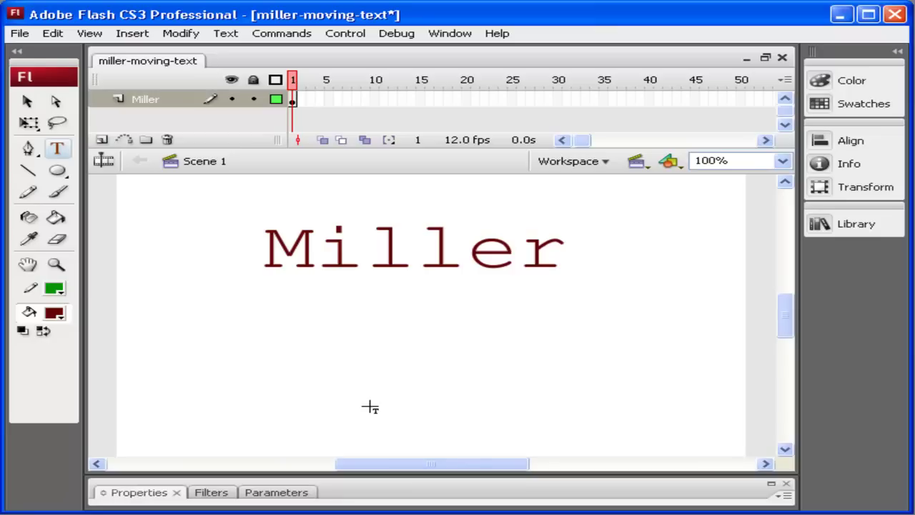
type("M")
left_click(27, 101)
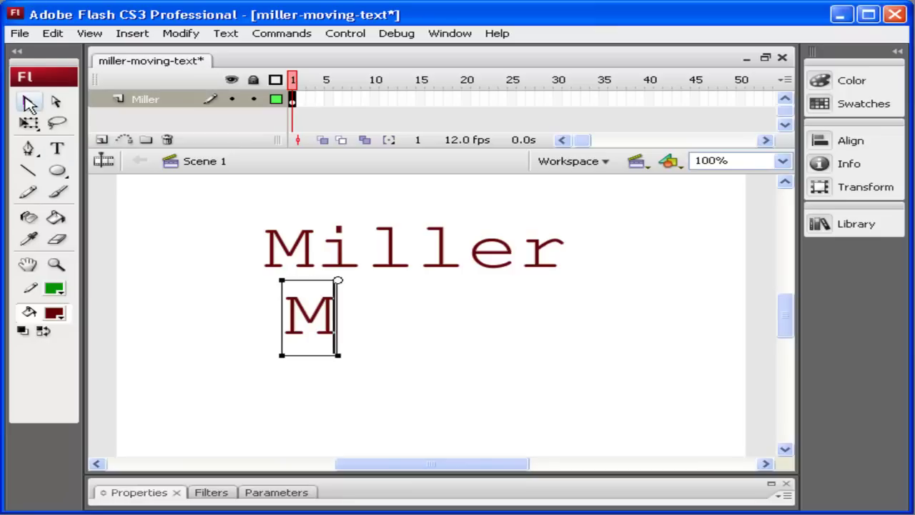
left_click(57, 148)
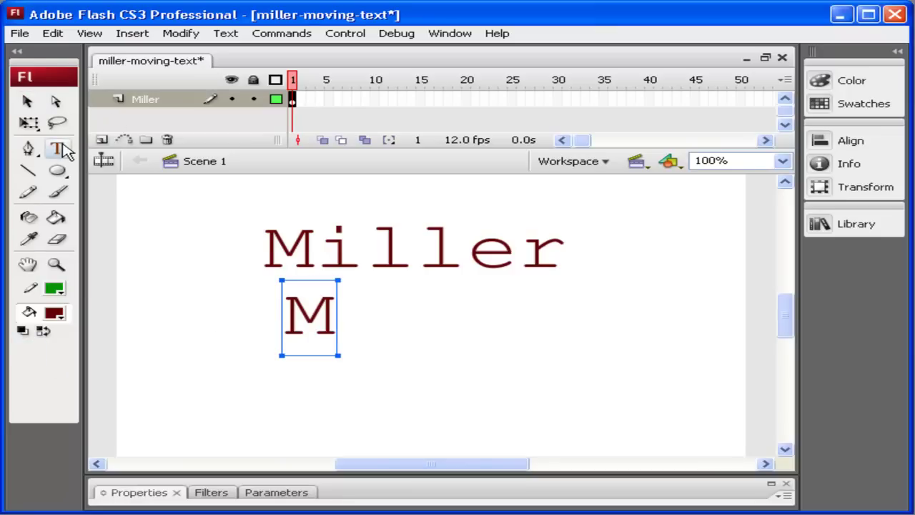
left_click(419, 327)
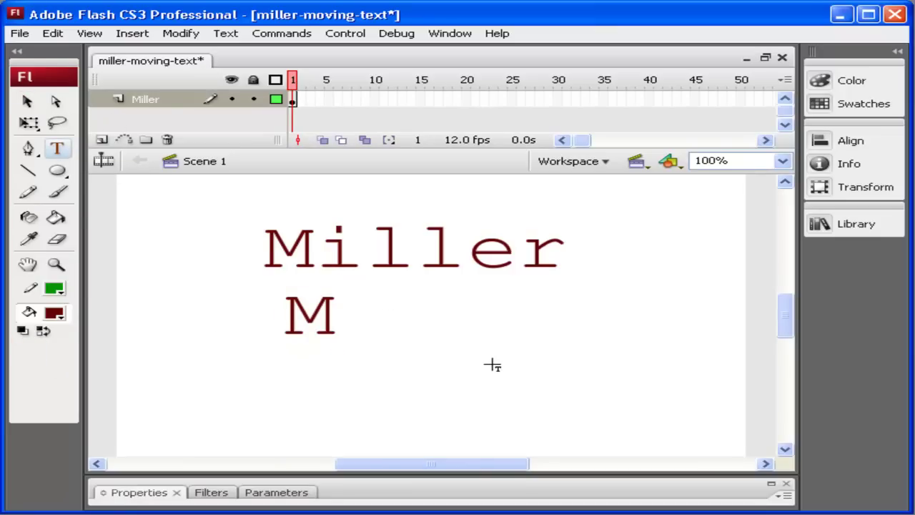
key("i")
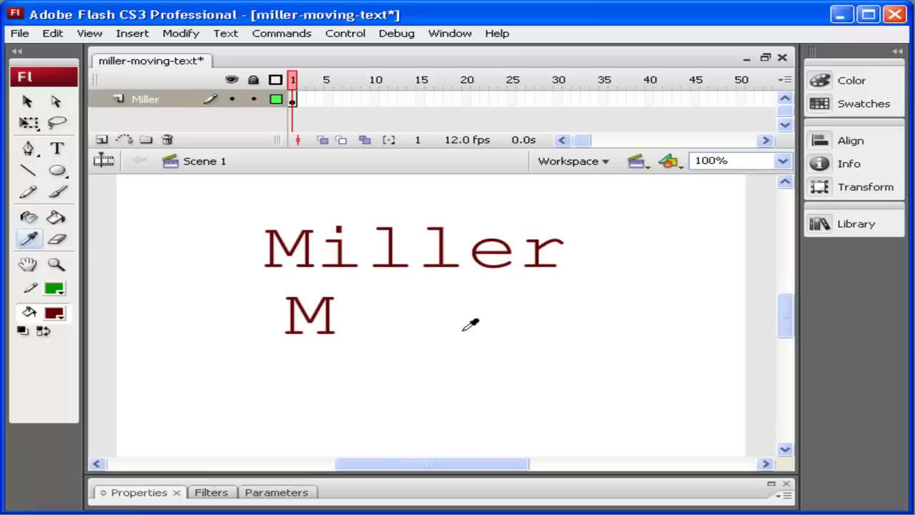
left_click(57, 148)
left_click(379, 295)
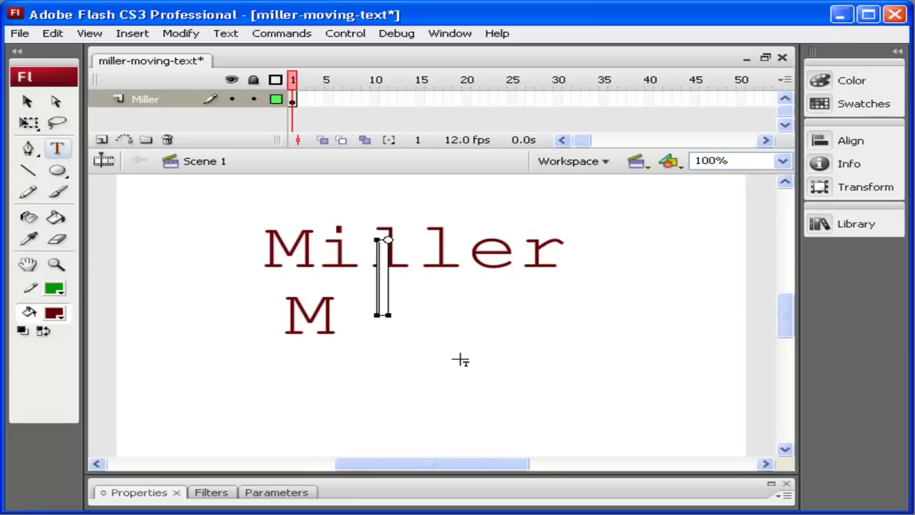
type("I")
left_click(26, 100)
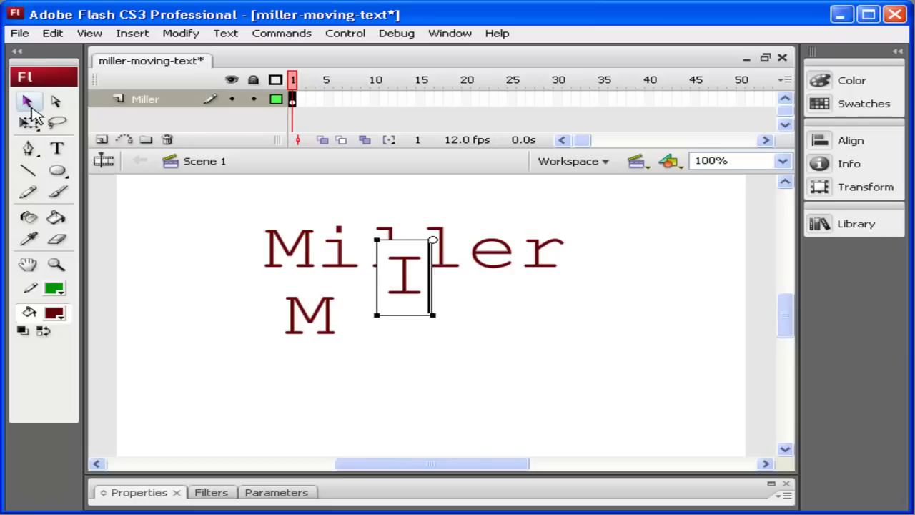
key("Delete")
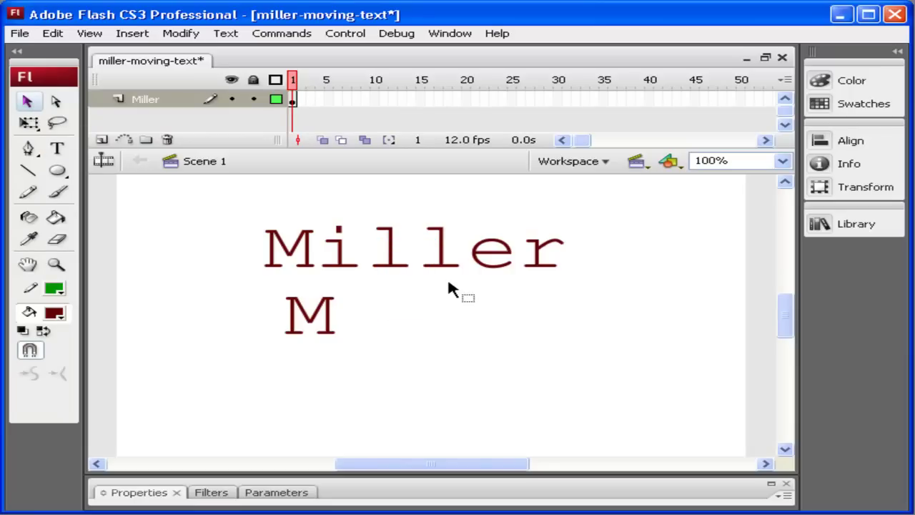
left_click(333, 315)
key("Delete")
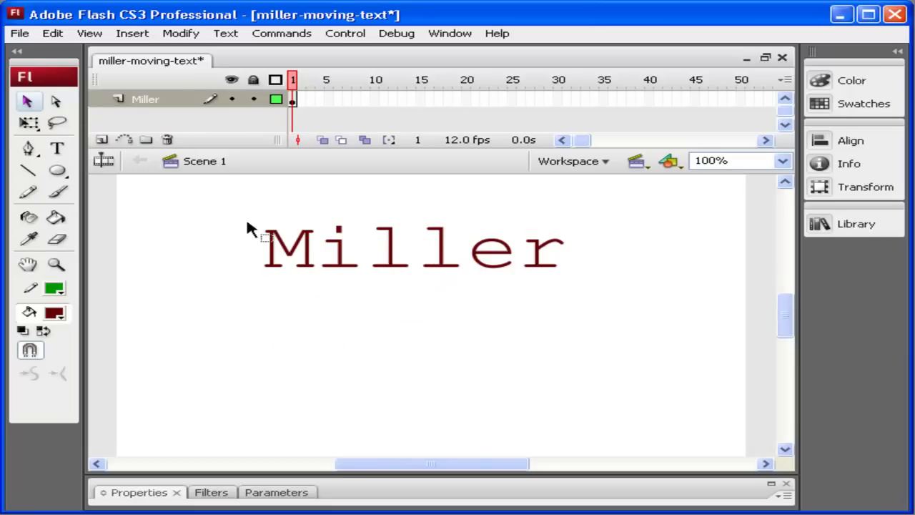
Select the Miller text and break it apart into six single-letter blocks with Ctrl+B.
left_click_drag(238, 212, 611, 313)
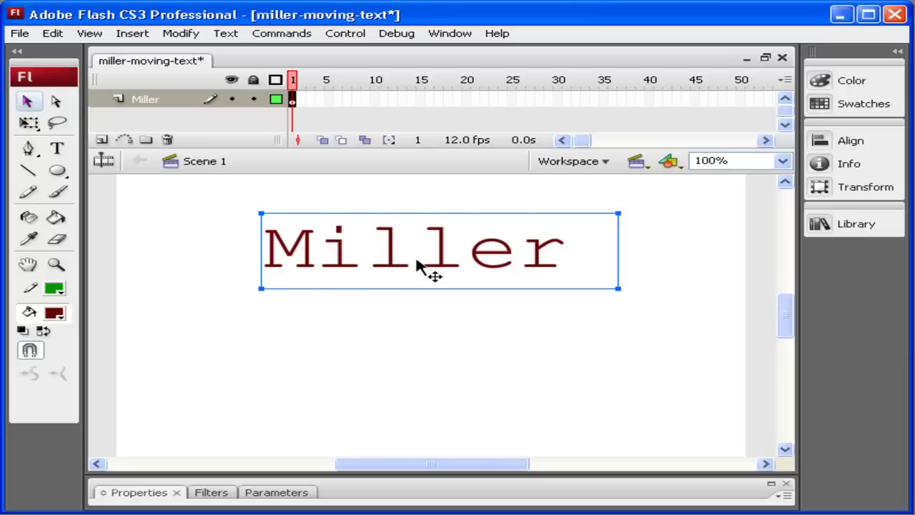
key("ctrl+b")
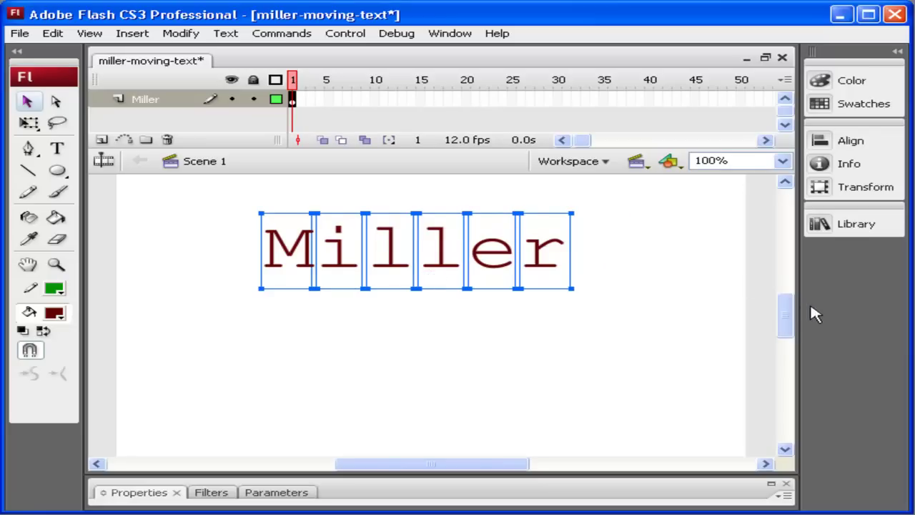
scroll(789, 312, "up", 1)
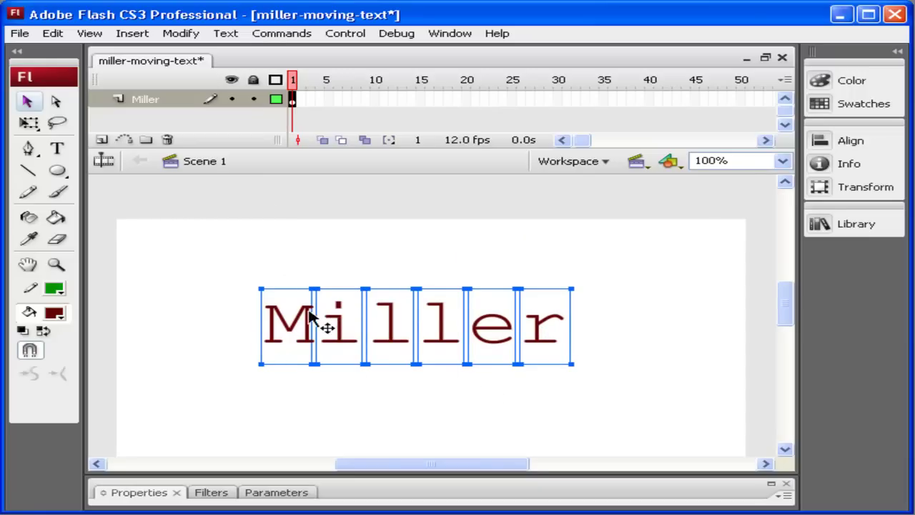
right_click(329, 336)
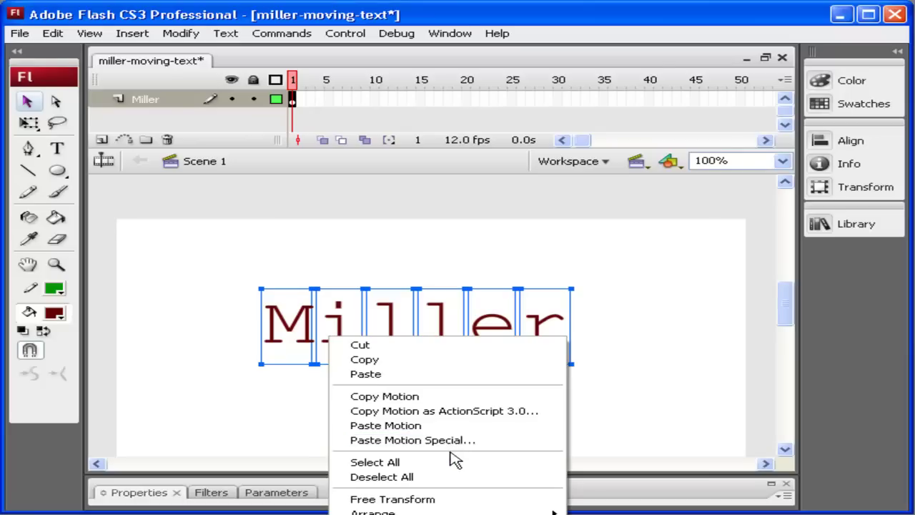
mouse_move(463, 512)
left_click(787, 295)
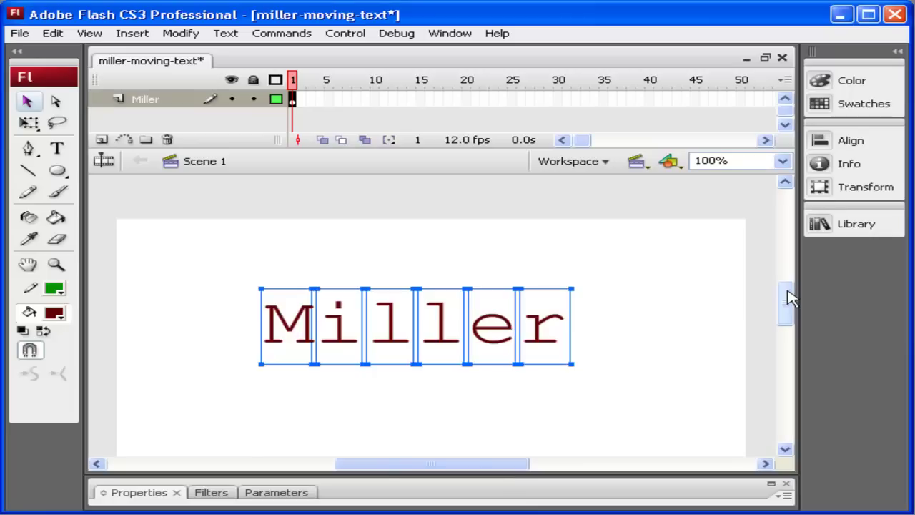
Distribute the broken-apart letters to layers so M, i, l, l, e and r each get one.
left_click_drag(788, 296, 791, 314)
right_click(395, 208)
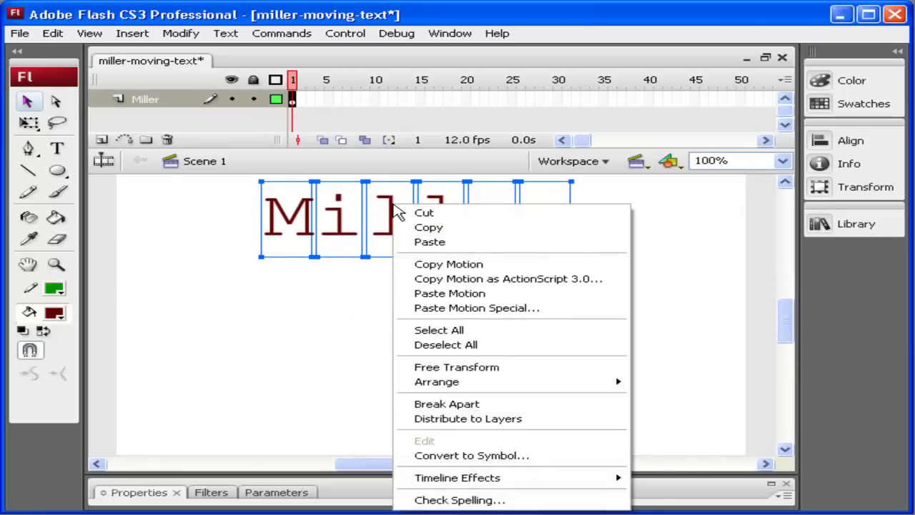
left_click(517, 420)
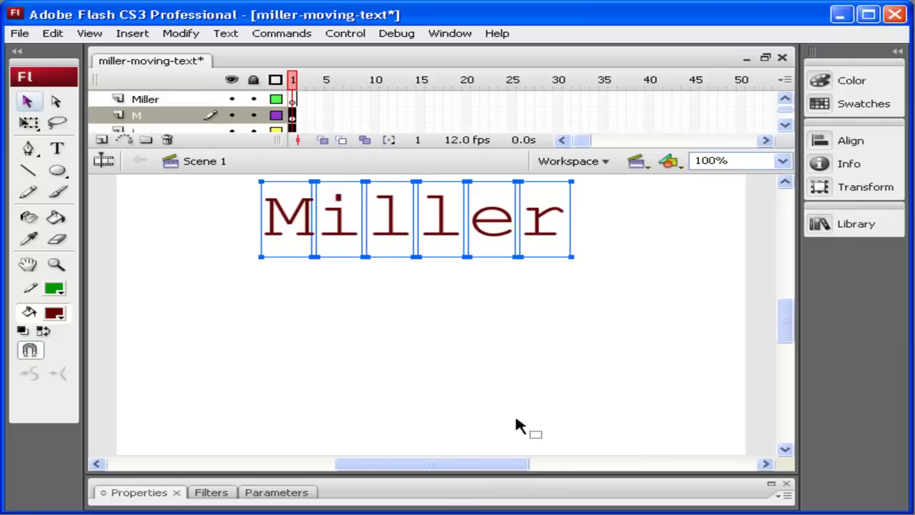
left_click(785, 125)
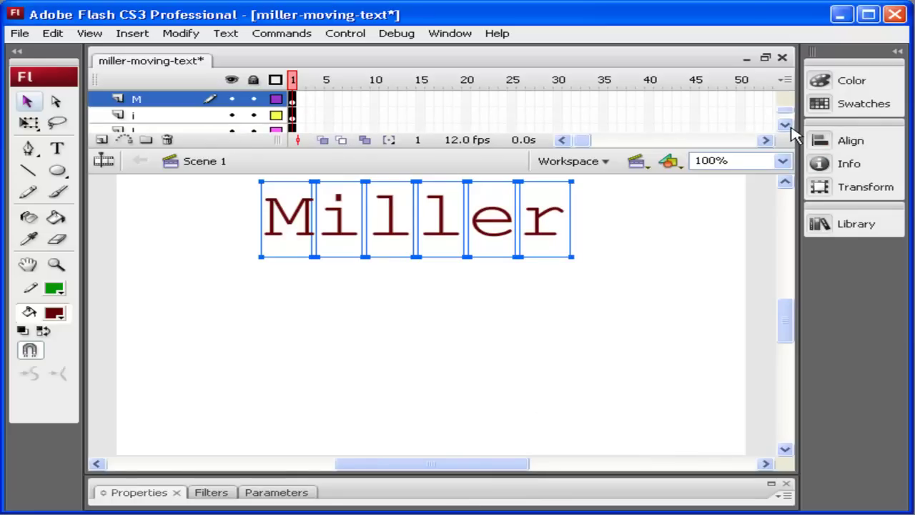
left_click(785, 124)
left_click(791, 128)
left_click(791, 129)
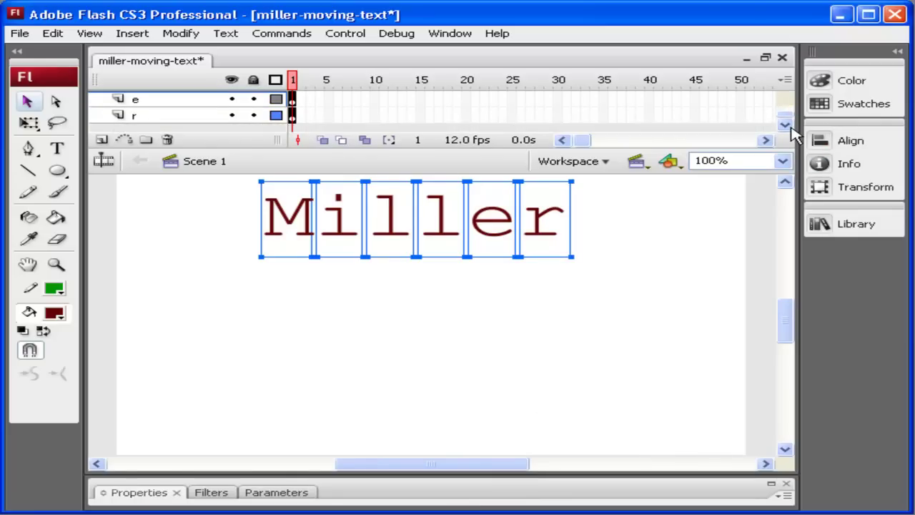
left_click(786, 99)
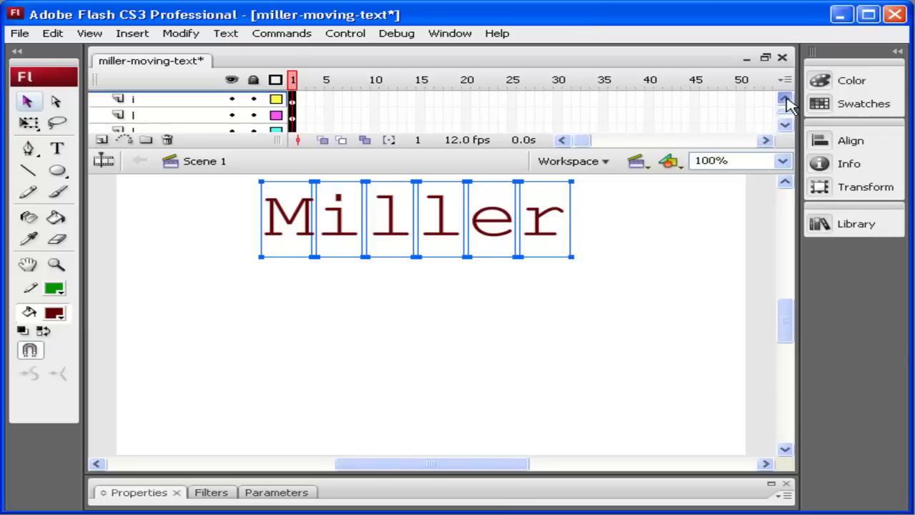
left_click(786, 98)
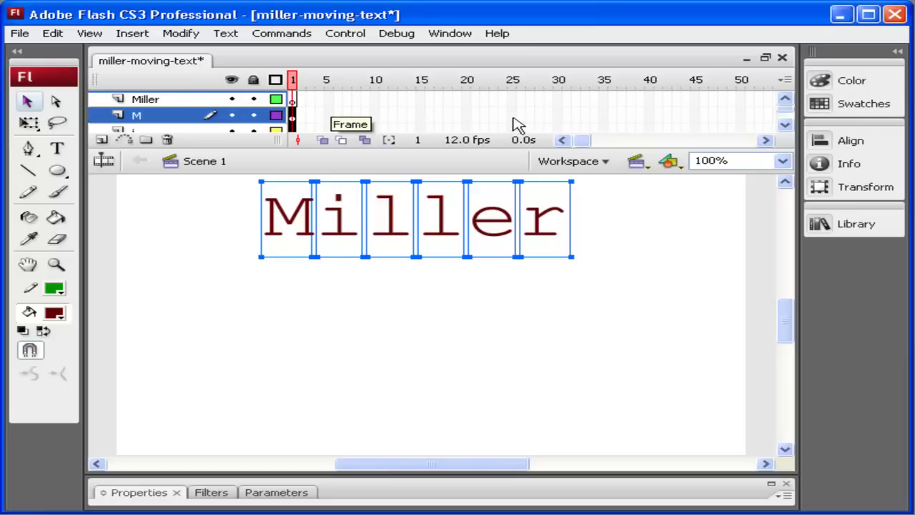
Insert keyframes at frame 24 on all letter layers, then return the playhead to frame 1.
left_click_drag(505, 116, 506, 149)
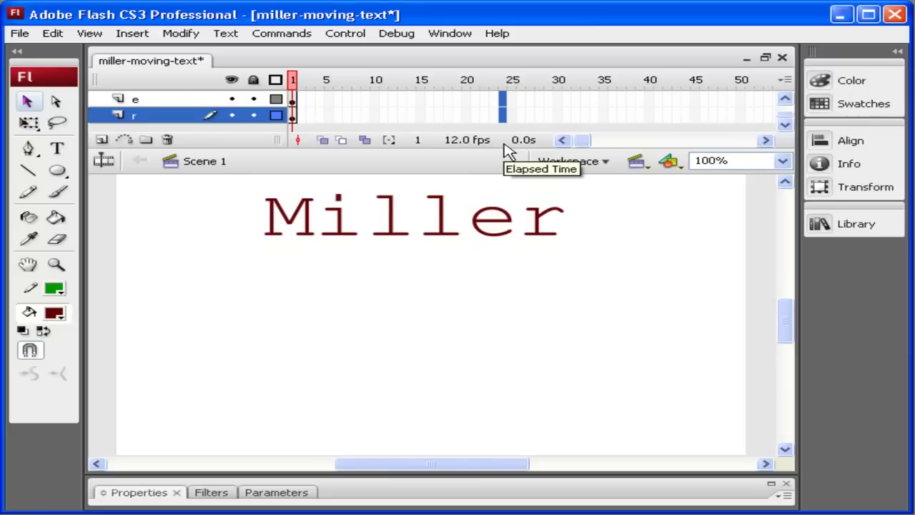
left_click(785, 100)
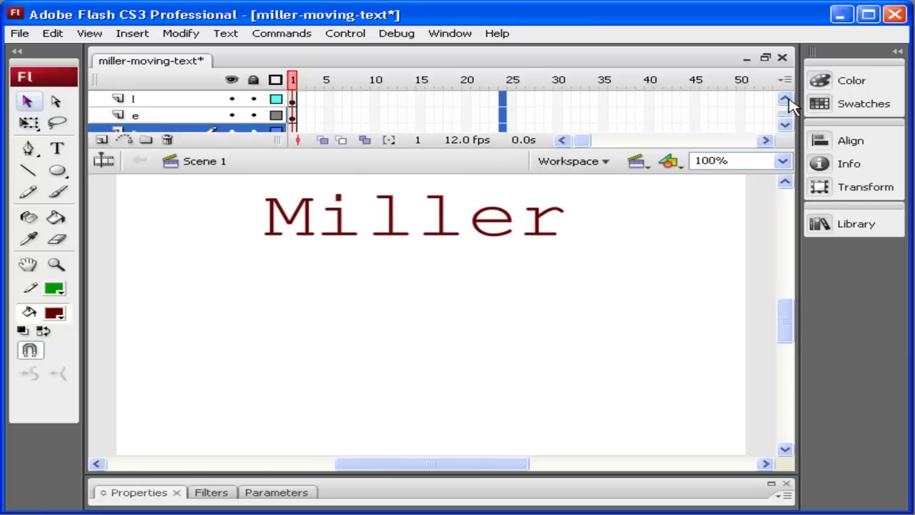
left_click(785, 101)
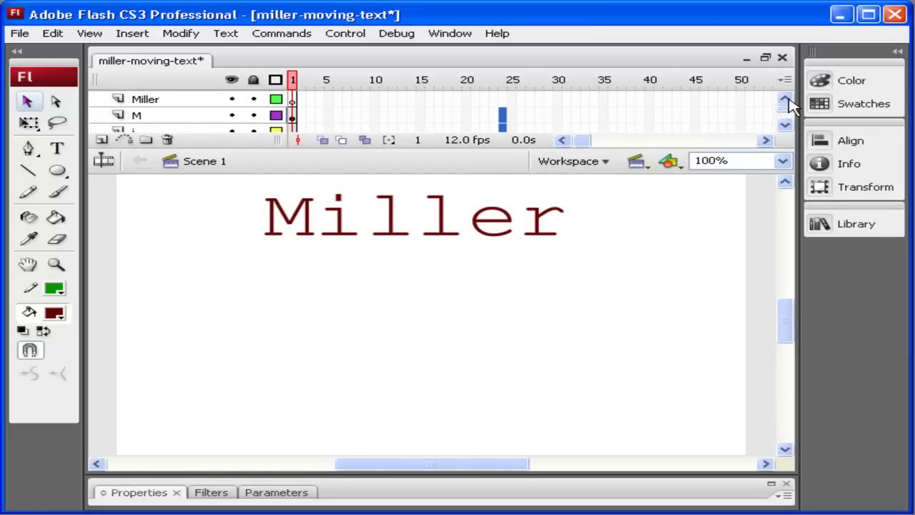
key("F6")
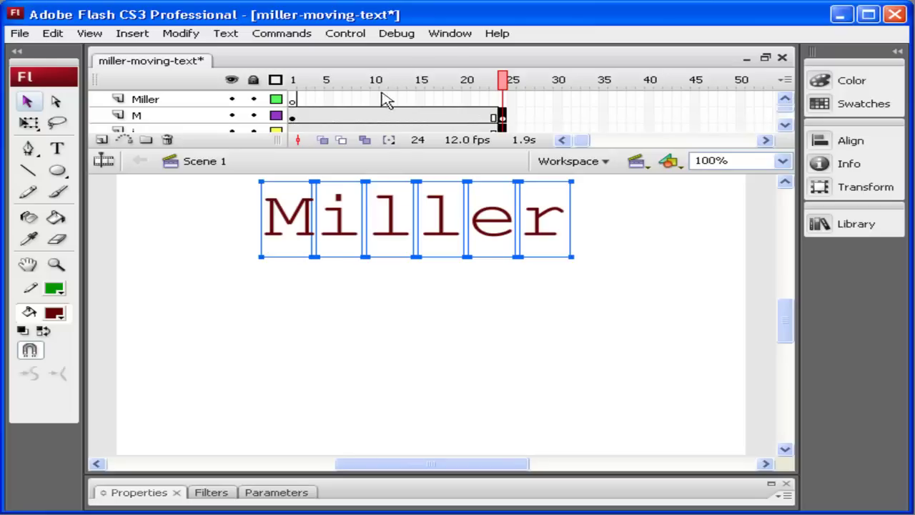
left_click(492, 83)
left_click_drag(492, 83, 402, 63)
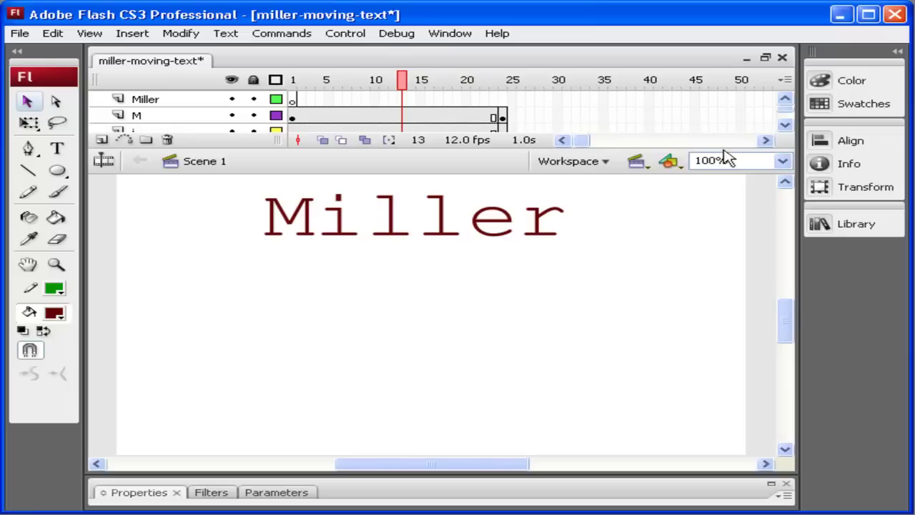
Enlarge the timeline and add motion tweens to the M, i and first l layers.
left_click_drag(723, 148, 718, 200)
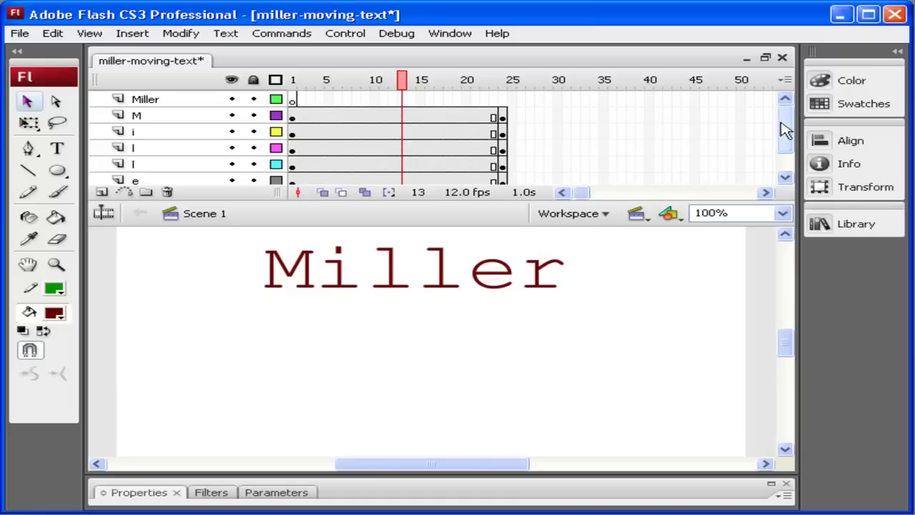
mouse_move(782, 127)
left_mouse_down()
mouse_move(786, 153)
mouse_move(786, 119)
left_mouse_up()
left_click(320, 119)
right_click(320, 119)
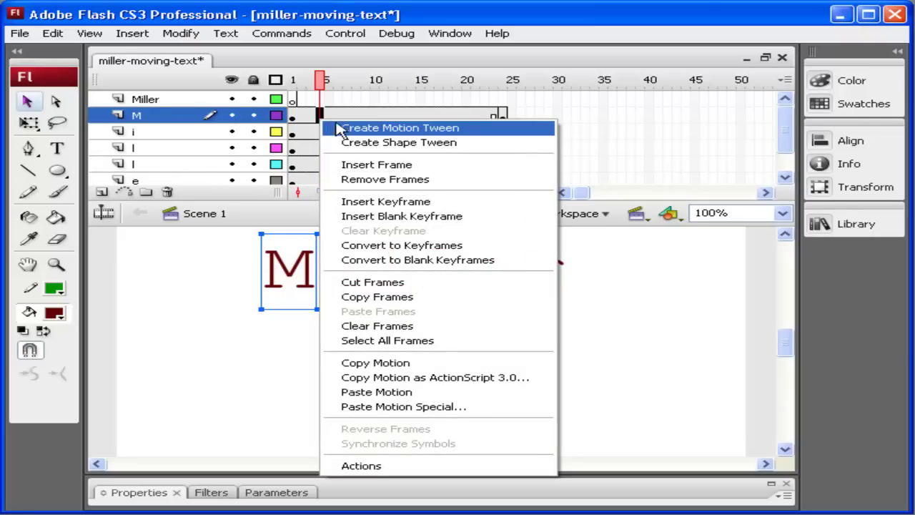
left_click(352, 133)
left_click(356, 132)
right_click(356, 132)
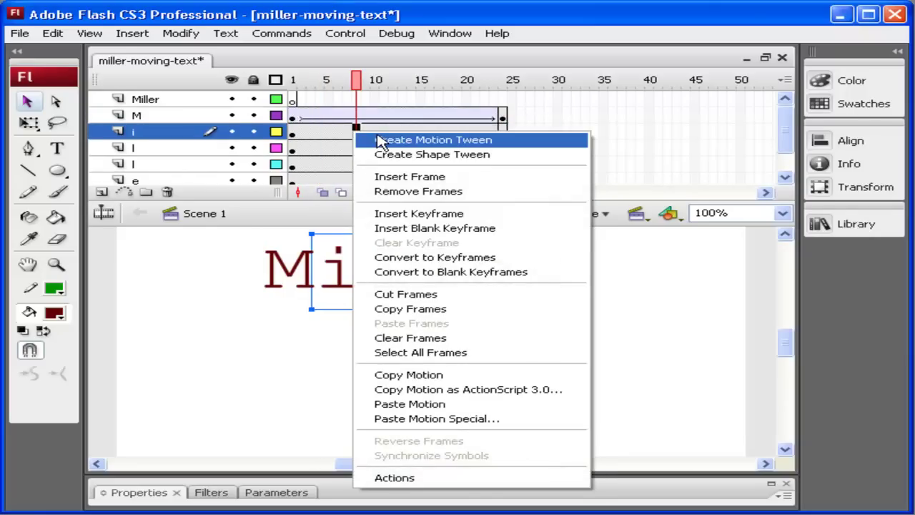
left_click(365, 139)
left_click(374, 148)
right_click(375, 148)
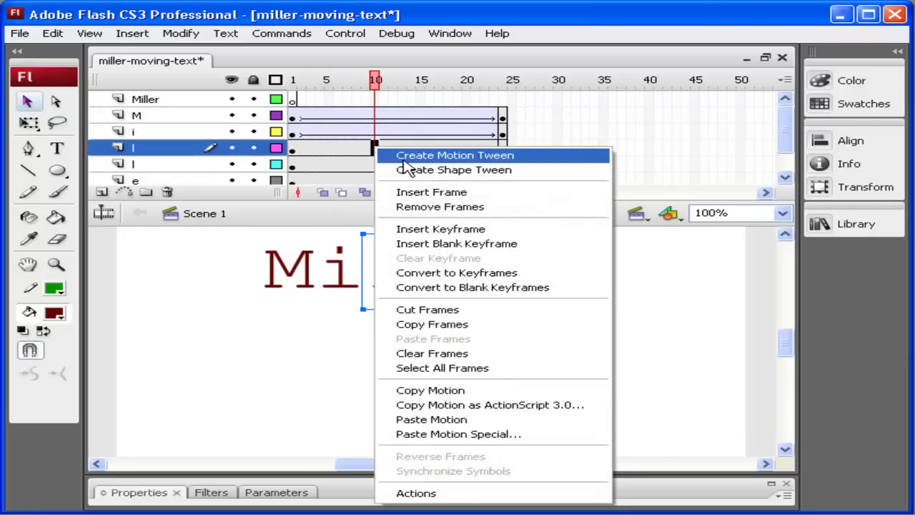
left_click(393, 154)
Add motion tweens to the second l and e layers and bring up layer r's frame menu.
left_click(402, 166)
right_click(402, 166)
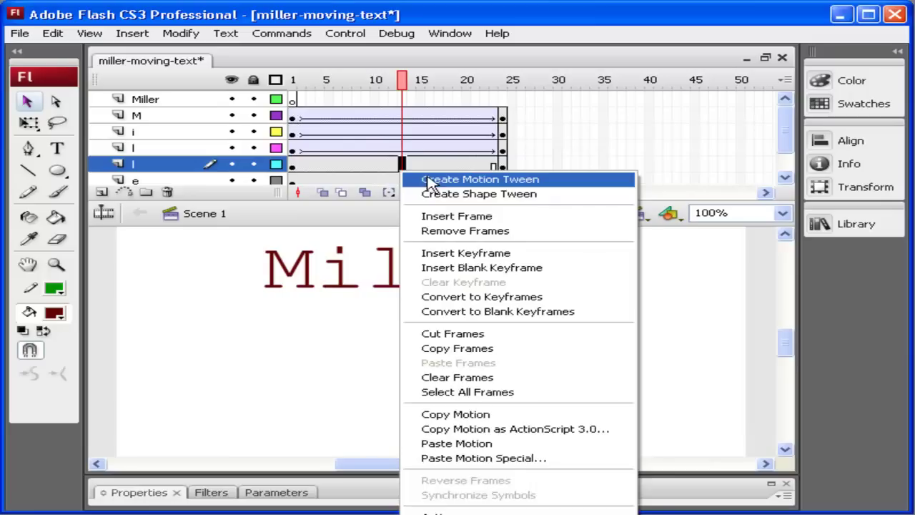
left_click(415, 177)
left_click(411, 179)
right_click(411, 180)
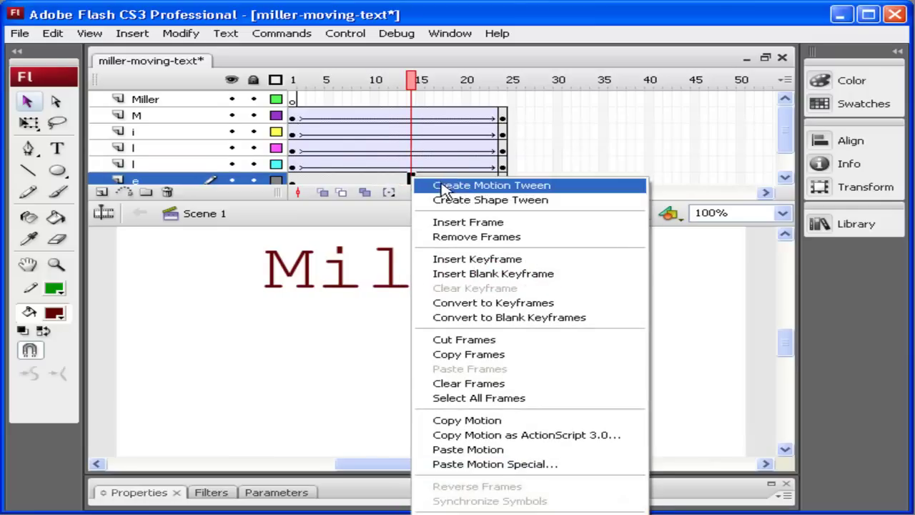
left_click(420, 186)
left_click_drag(786, 140, 781, 167)
left_click(429, 165)
right_click(429, 165)
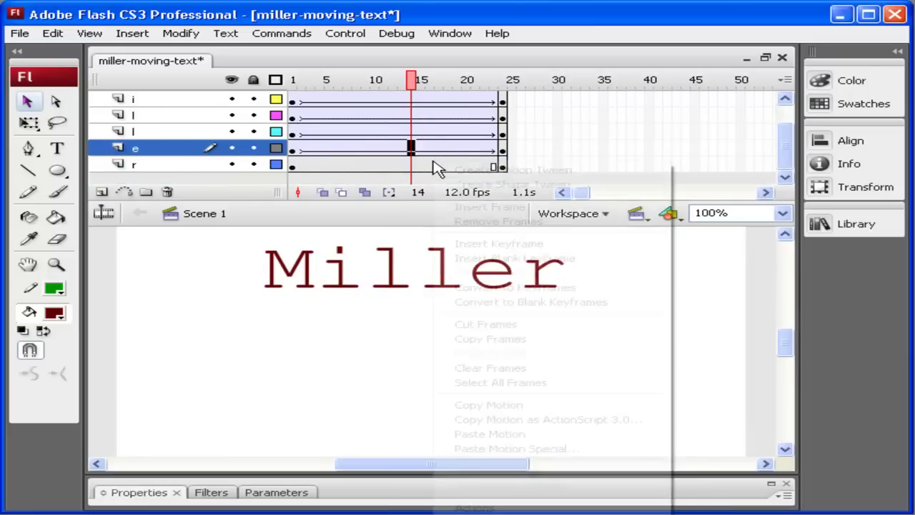
Finish the r layer's motion tween and, at frame 1, move the M off the stage's left edge.
left_click(452, 169)
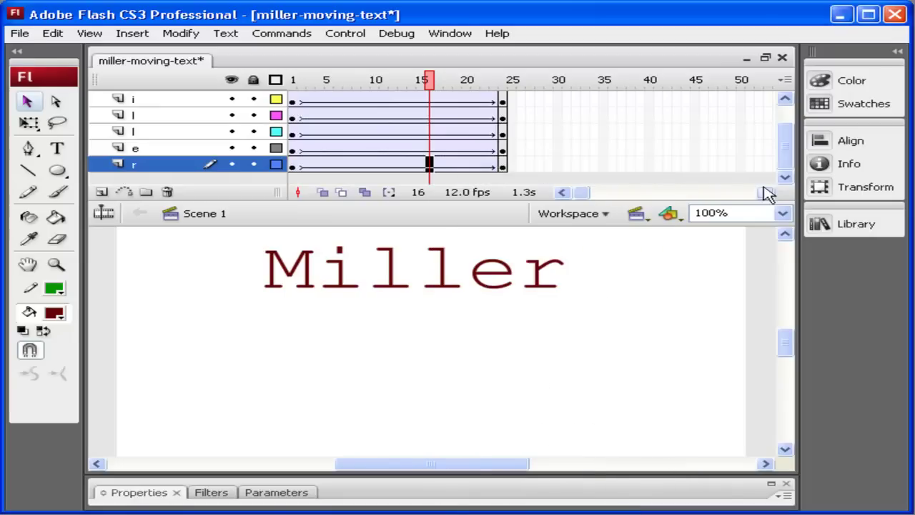
left_click_drag(790, 151, 794, 102)
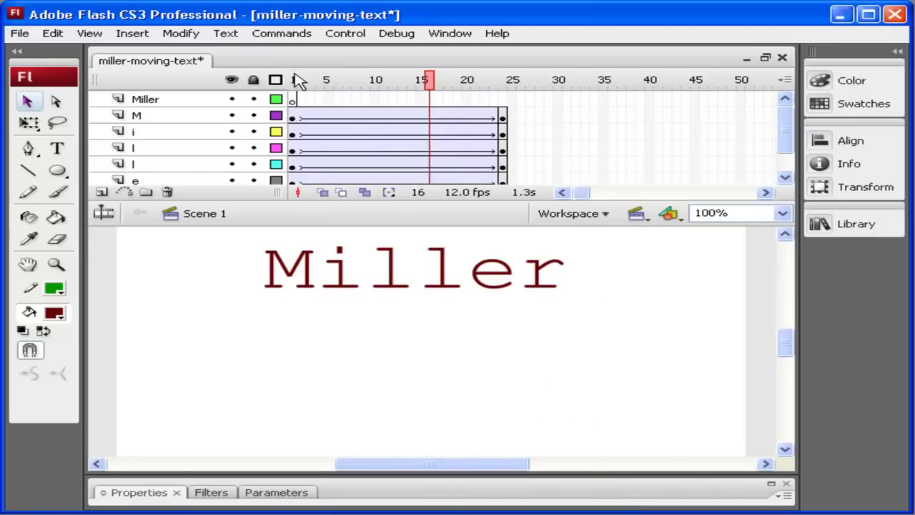
left_click_drag(296, 81, 301, 139)
left_click(279, 348)
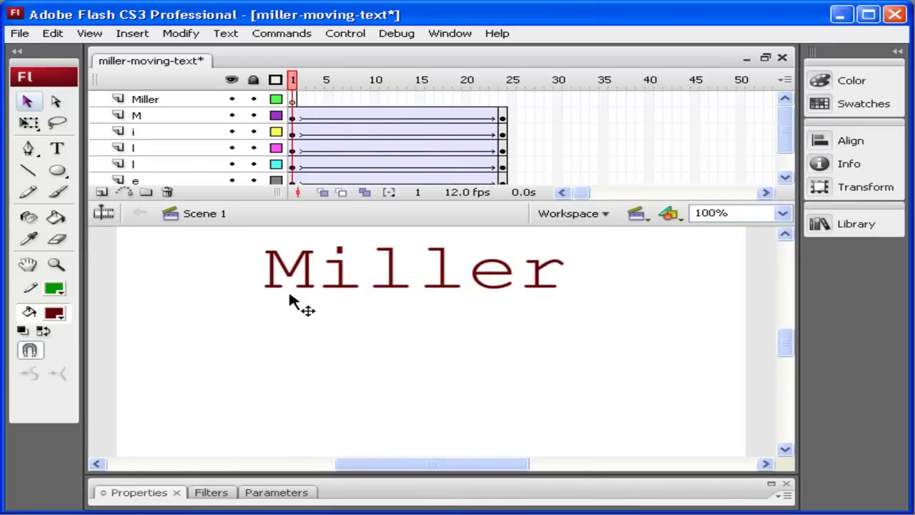
left_click_drag(279, 282, 121, 306)
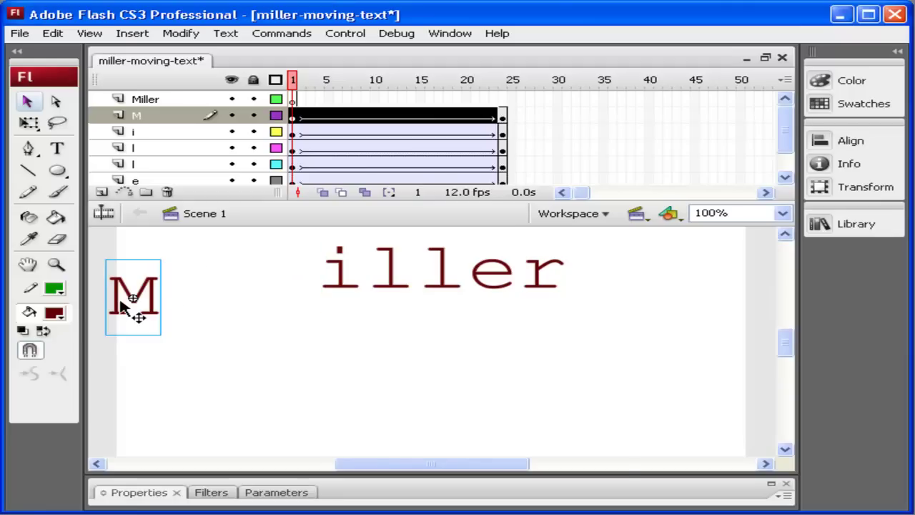
key("ctrl+minus")
key("ctrl+minus")
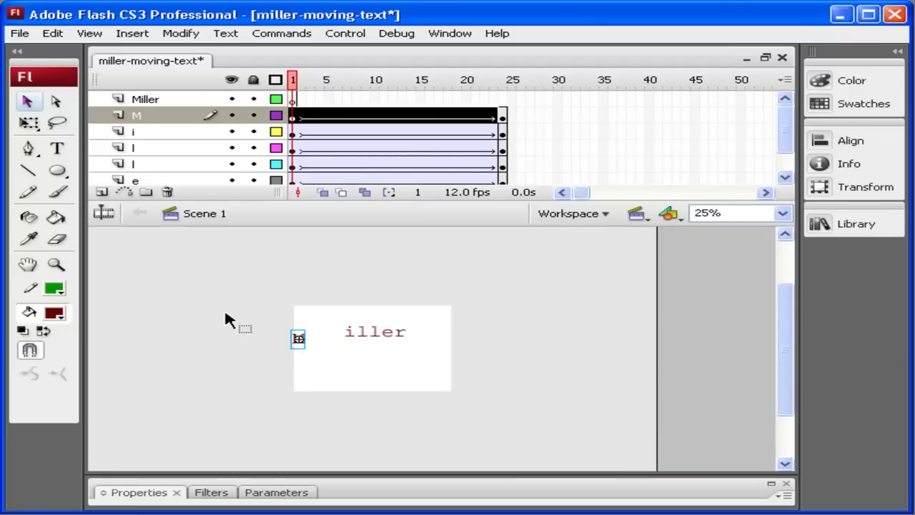
key("ctrl+equal")
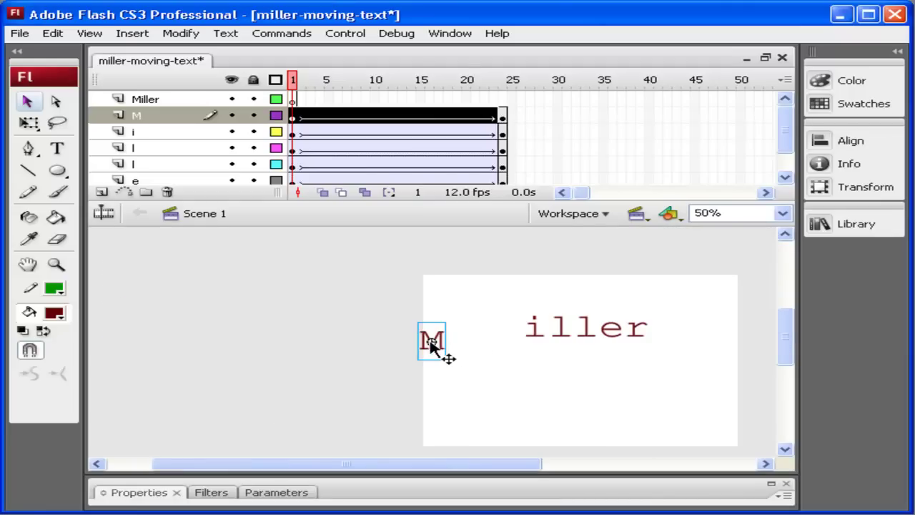
left_click_drag(432, 347, 360, 344)
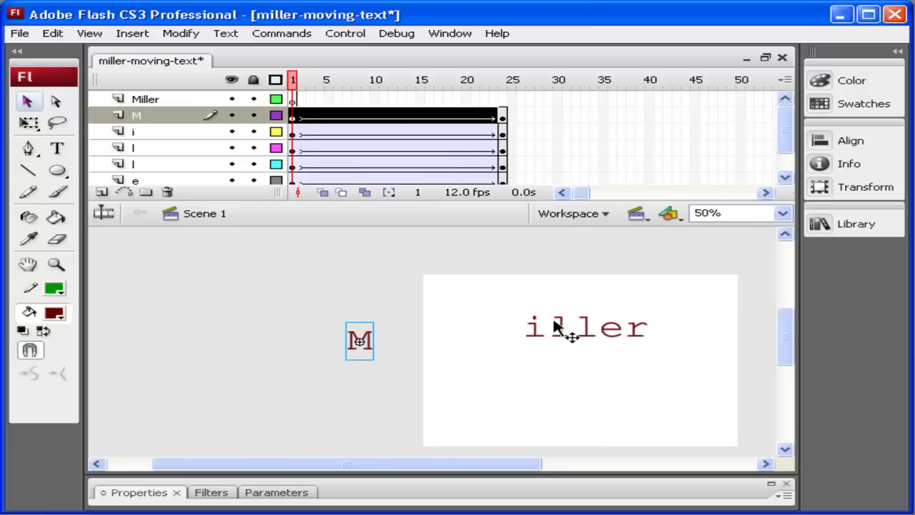
Move i above, first l lower-left, second l below, e upper-right, and r right, off stage.
left_click_drag(539, 341, 541, 265)
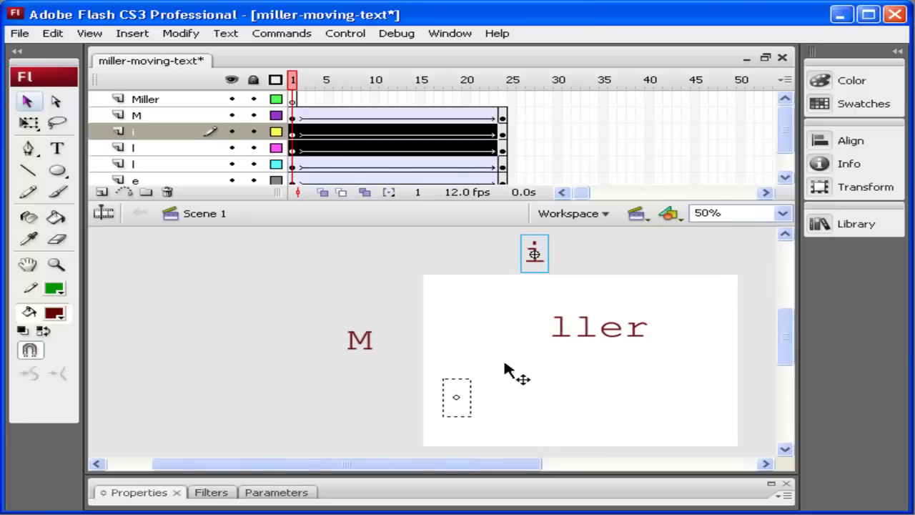
left_click_drag(504, 368, 411, 415)
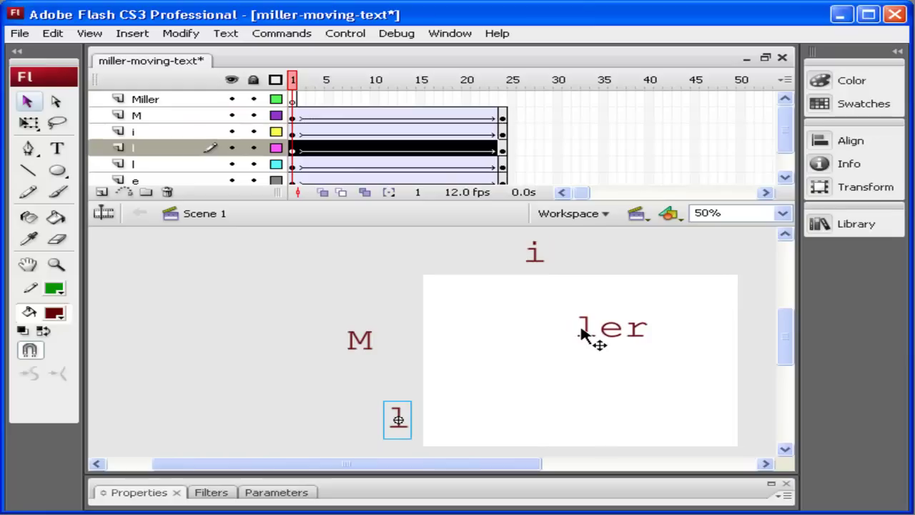
left_click_drag(585, 335, 641, 463)
left_click_drag(625, 343, 697, 265)
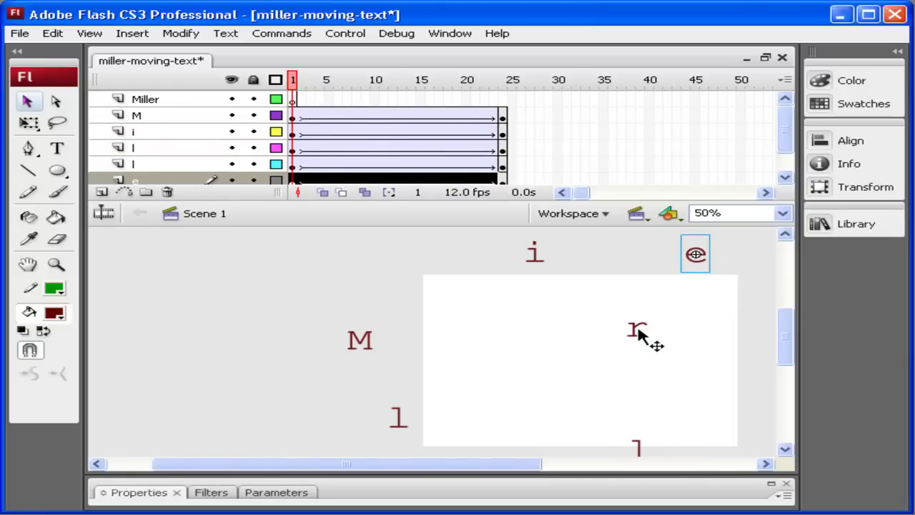
left_click_drag(638, 333, 756, 372)
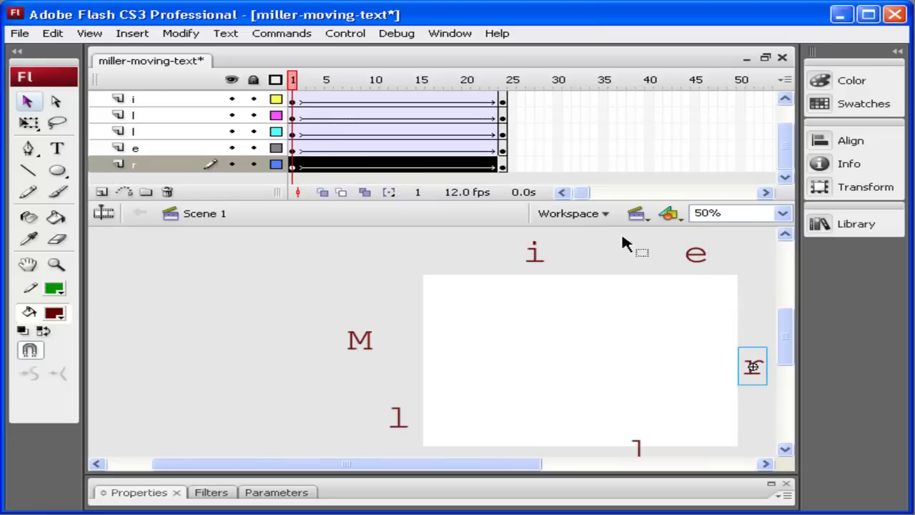
Check frames 24 and 1, then play the fly-in animation from the start.
left_click(508, 81)
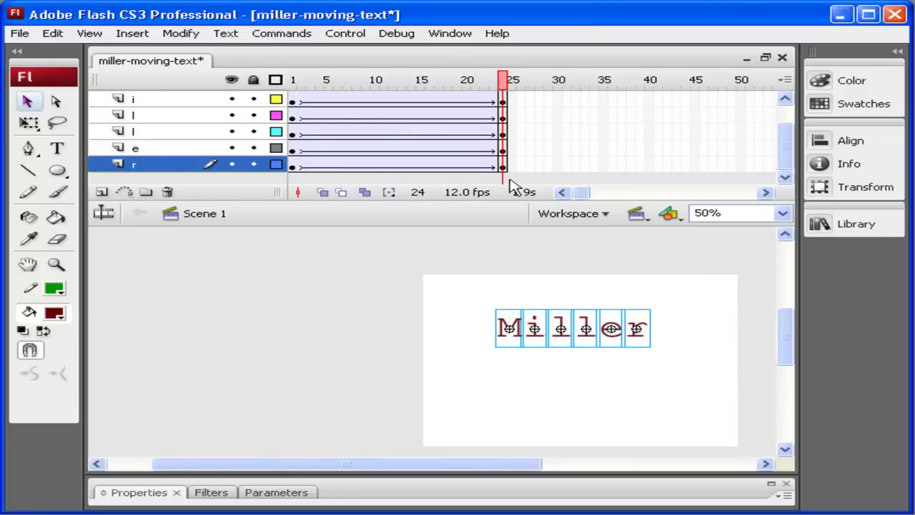
left_click(293, 79)
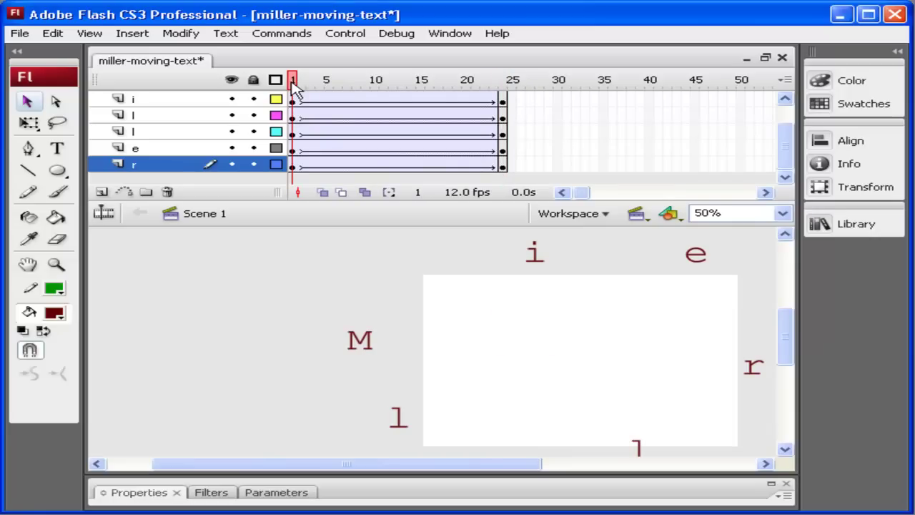
key("Return")
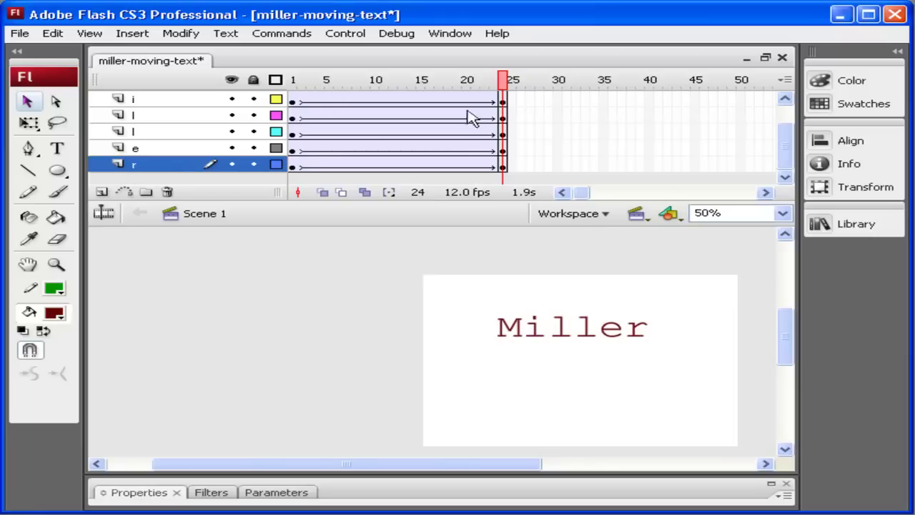
Set the M layer's motion tween to rotate clockwise once.
left_click(510, 331)
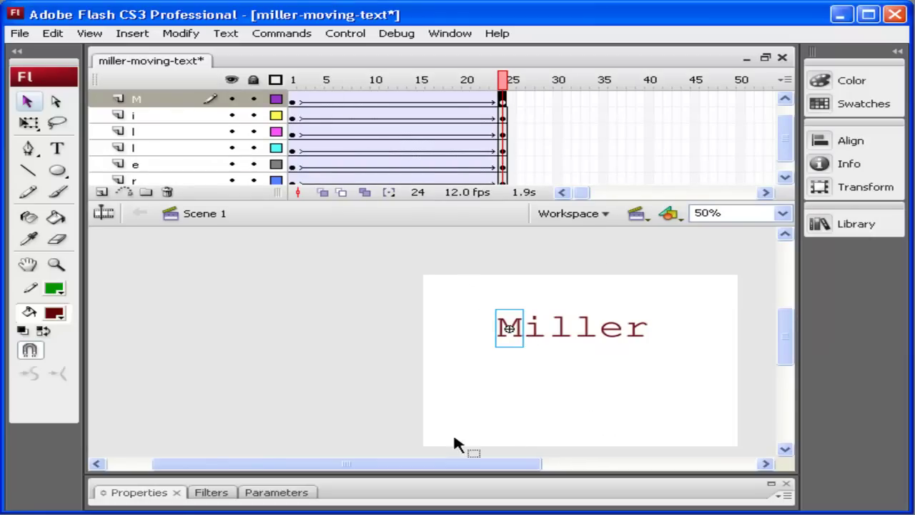
left_click(777, 492)
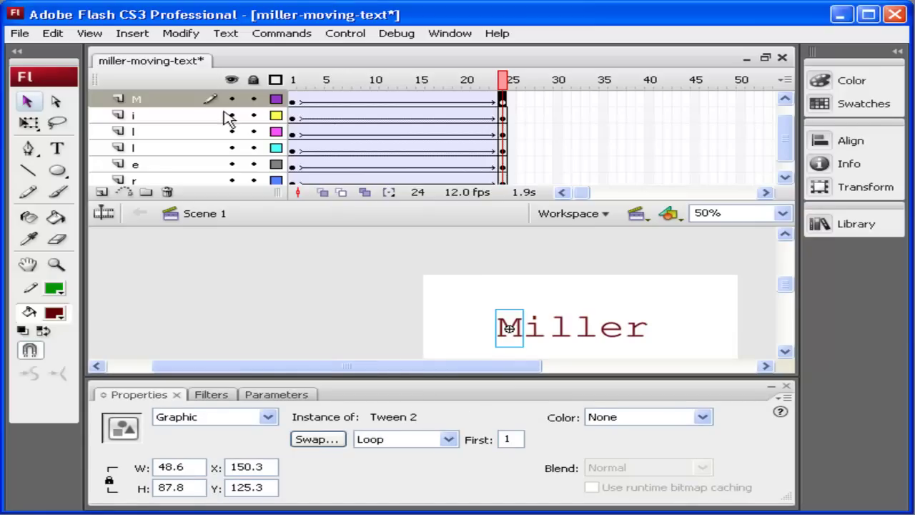
left_click(299, 102)
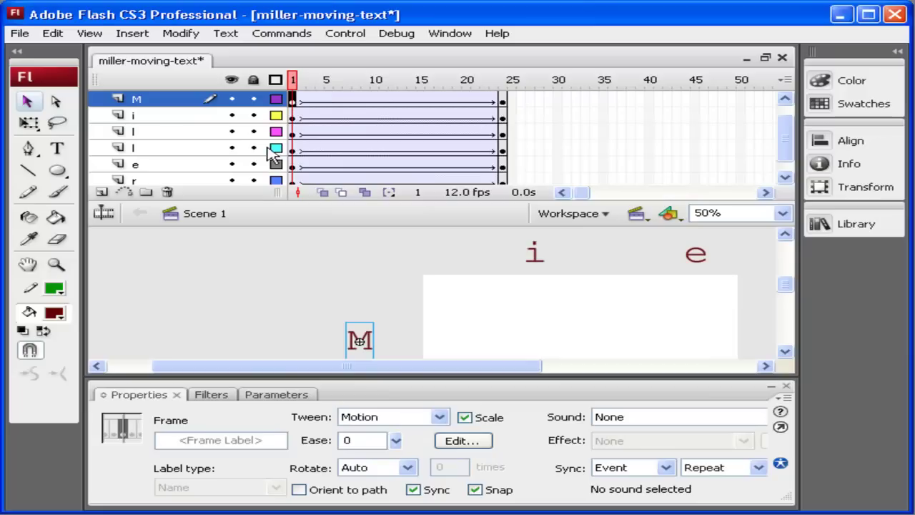
left_click(375, 102)
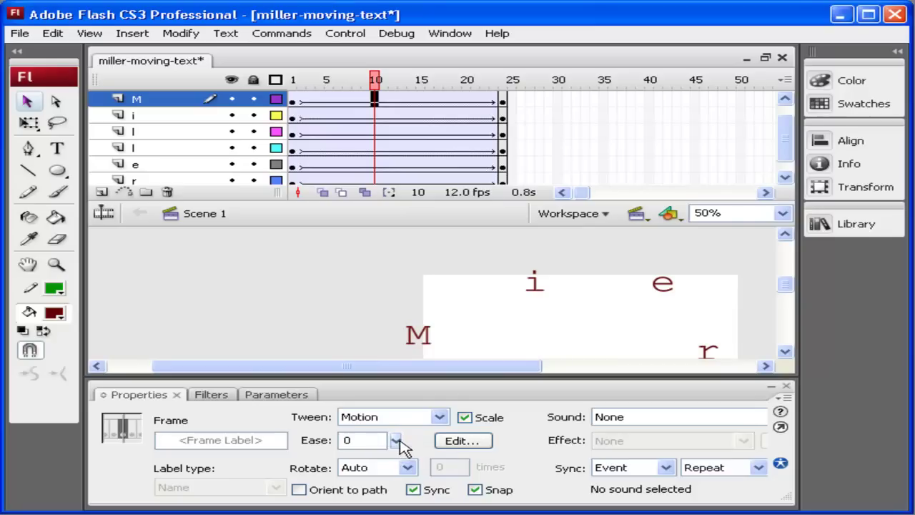
left_click(408, 468)
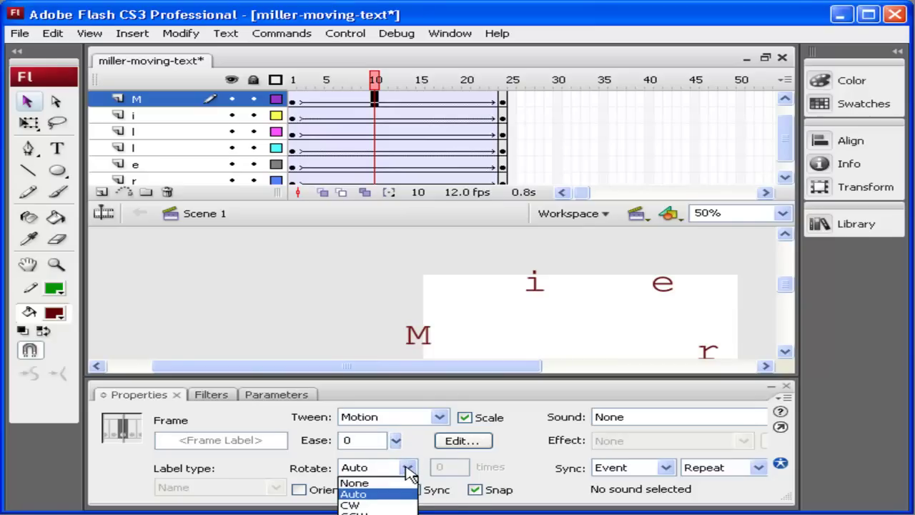
left_click(401, 505)
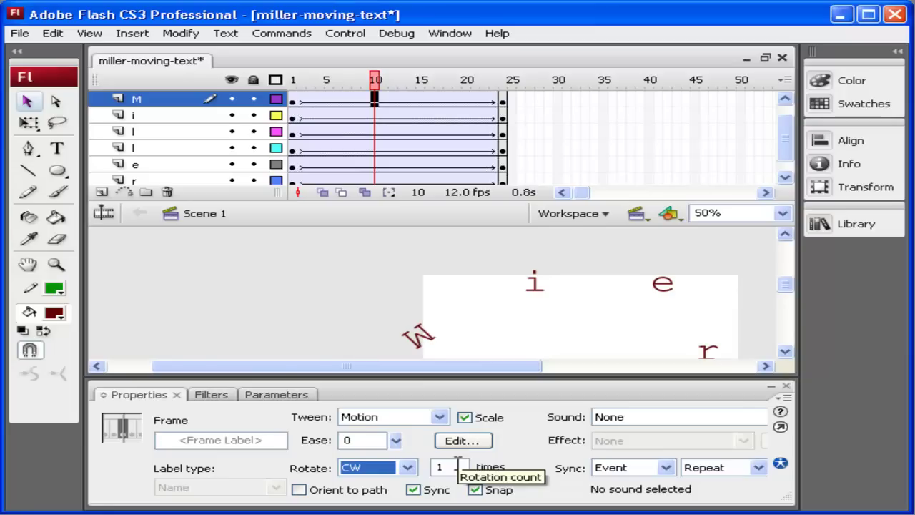
Set the i layer's tween to rotate counter-clockwise 2 times.
left_click(395, 117)
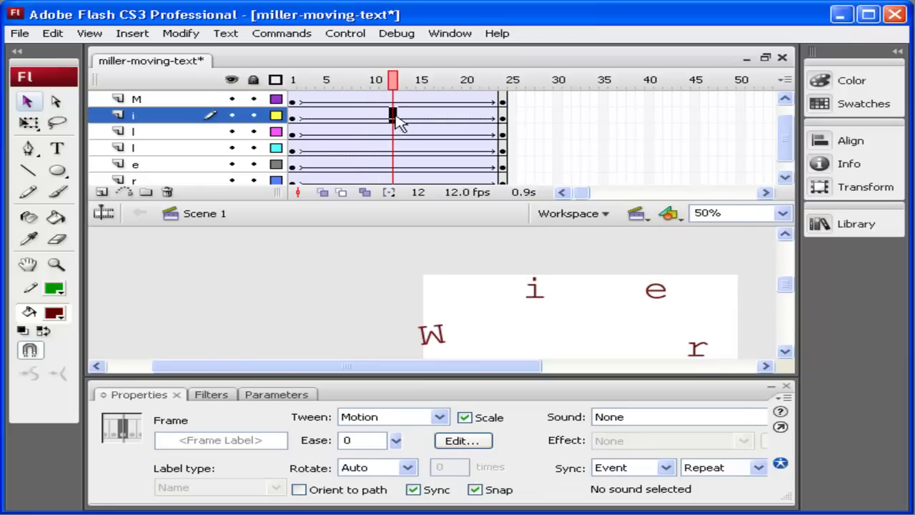
left_click(409, 469)
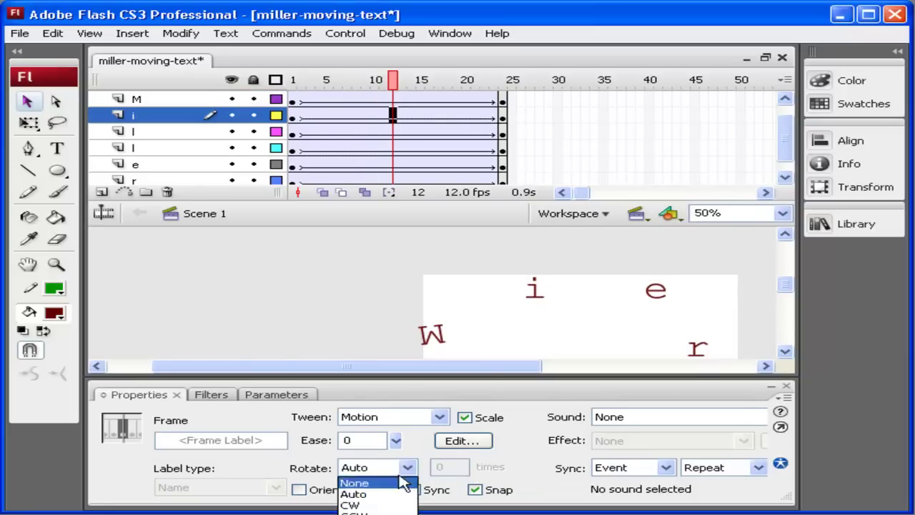
left_click(394, 510)
left_click(452, 469)
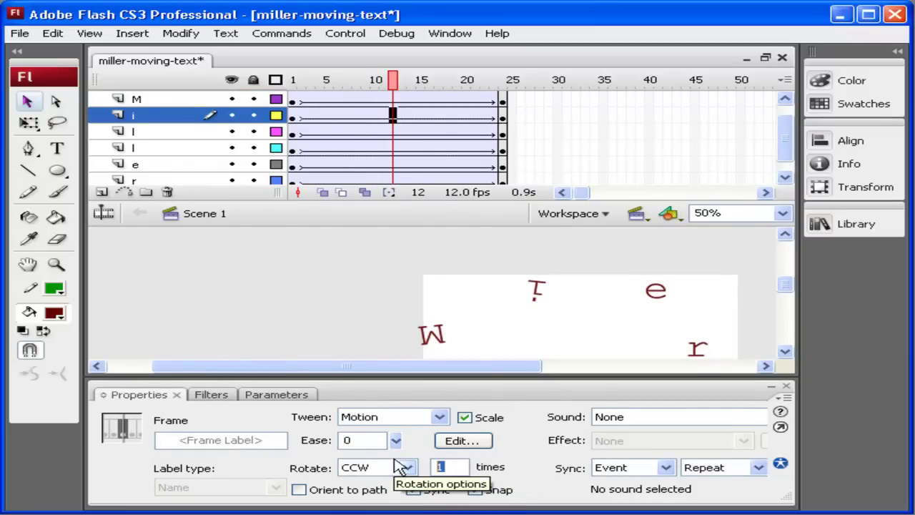
type("2")
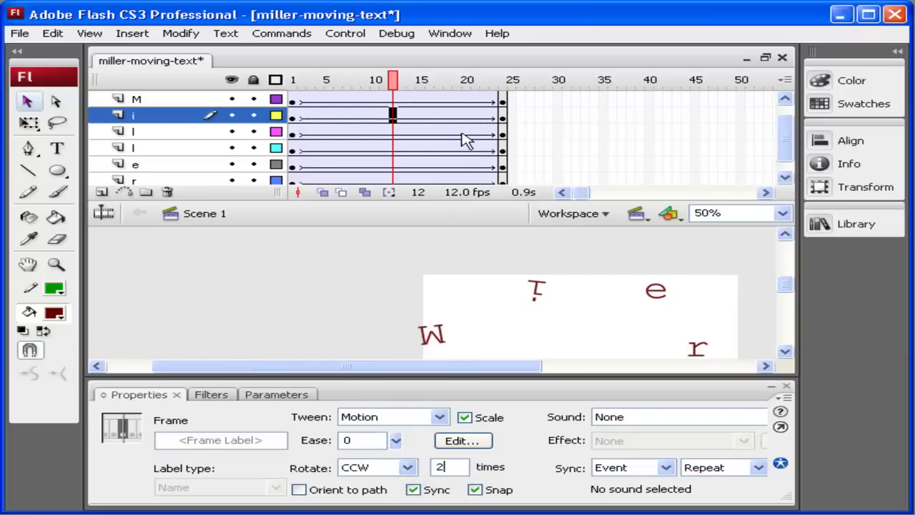
Set the first l layer's tween to rotate clockwise 4 times.
left_click(458, 132)
left_click(407, 467)
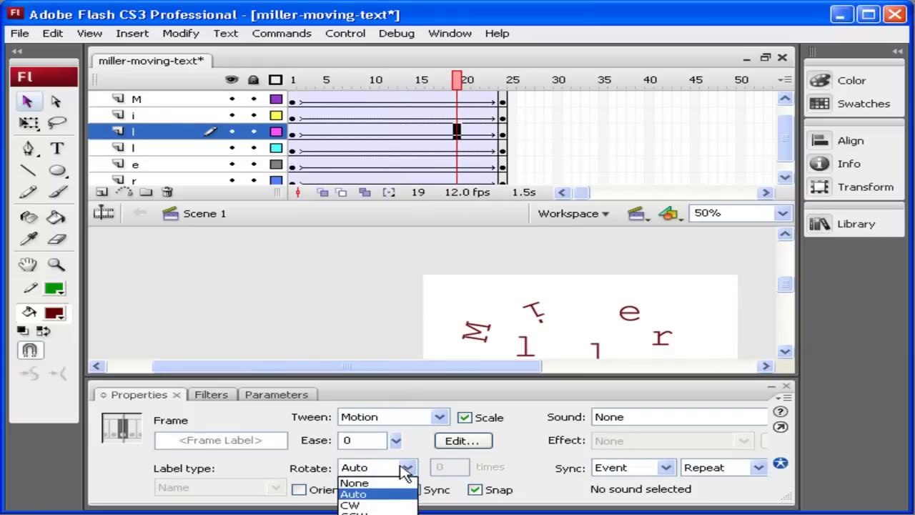
left_click(382, 500)
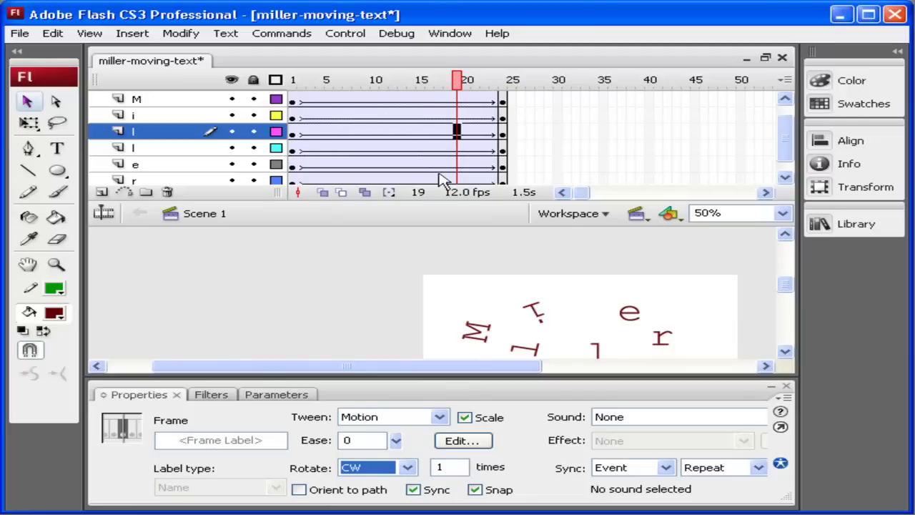
left_click(447, 465)
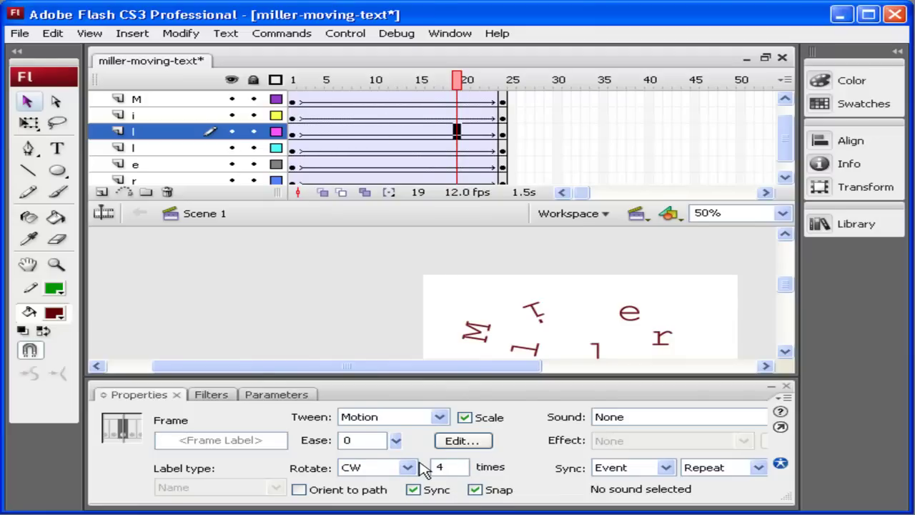
type("4")
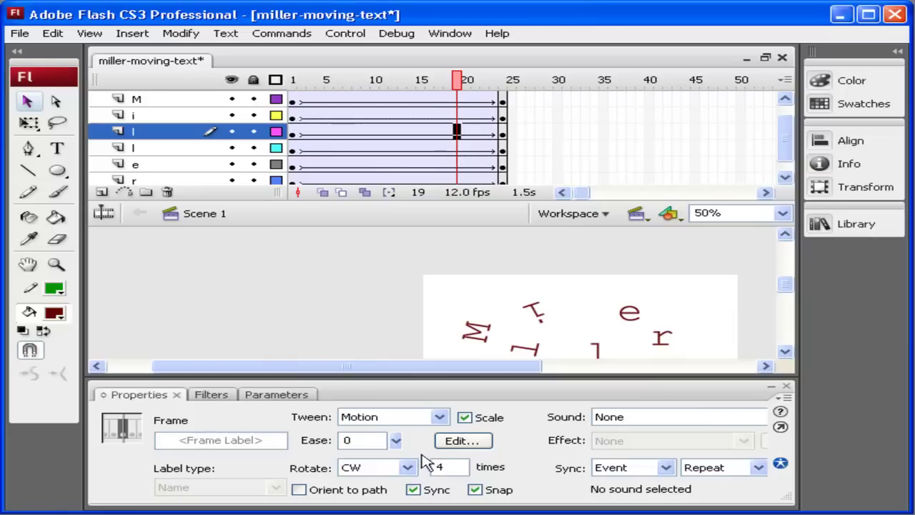
left_click(778, 398)
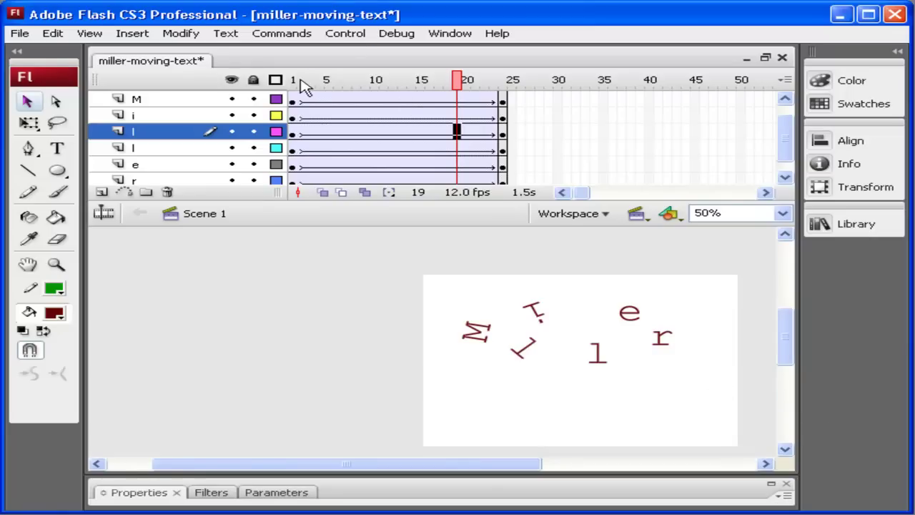
Replay the movie from frame 1 several times to watch the letters tumble in to spell Miller.
left_click(295, 80)
key("Return")
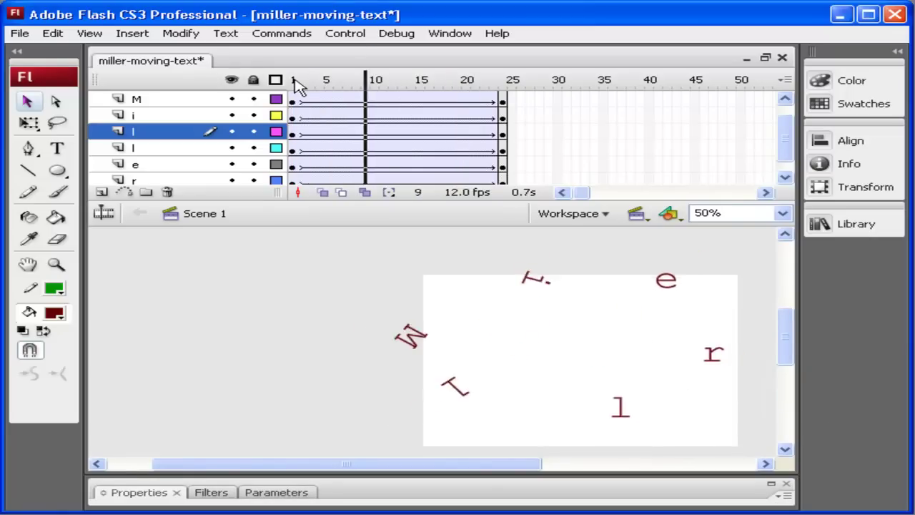
key("Return")
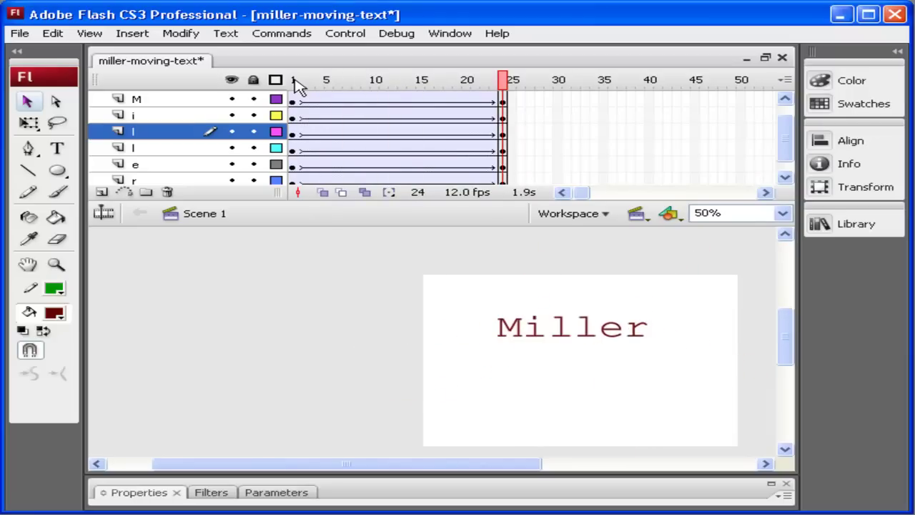
key("Return")
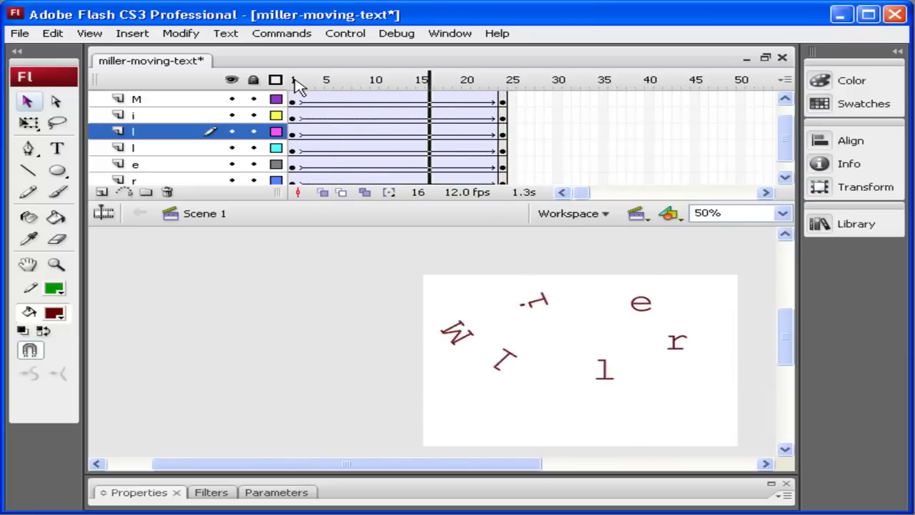